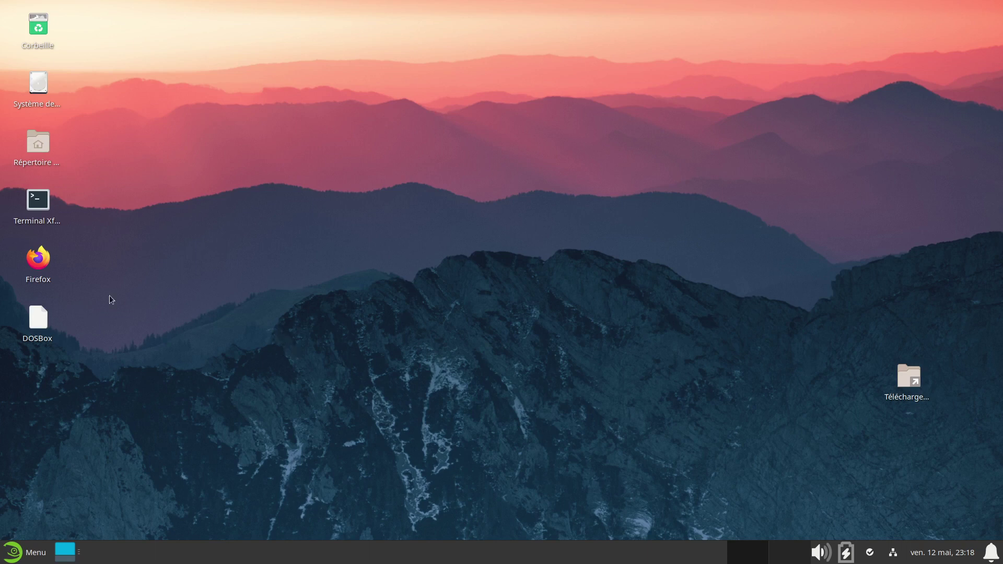
- Move the existing DOSBox desktop shortcut to the Corbeille
{"action": "left_click_drag", "start_coordinate": [39, 320], "coordinate": [38, 26]}
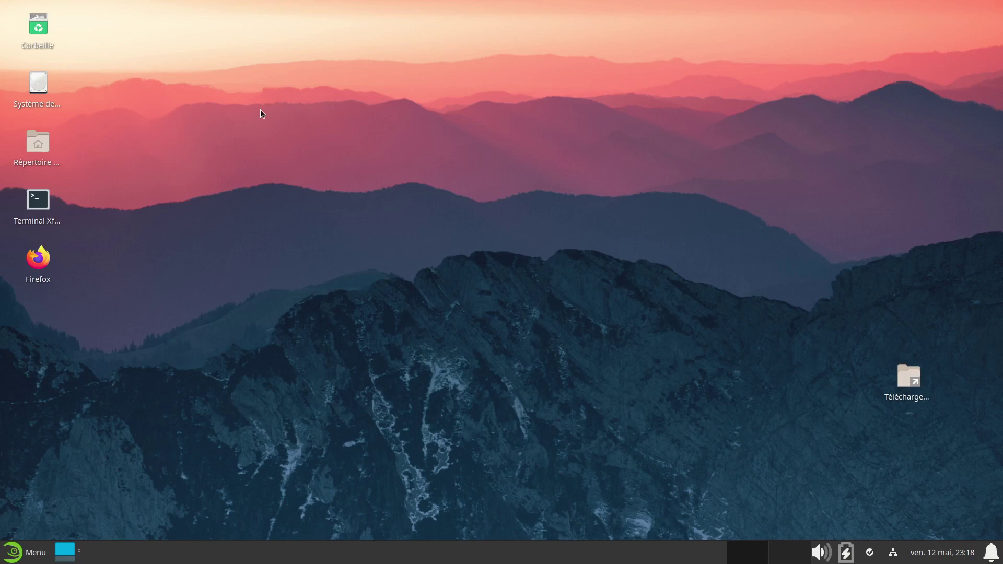
- Open Firefox, search Google for dosbox, and open the official DOSBox website
{"action": "double_click", "coordinate": [56, 268]}
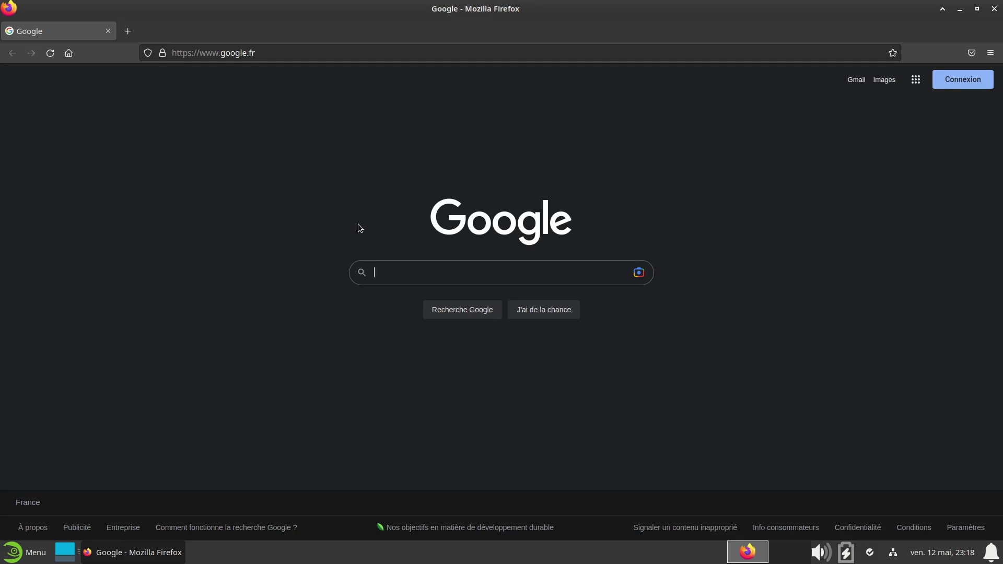
{"action": "type", "text": "dosbox"}
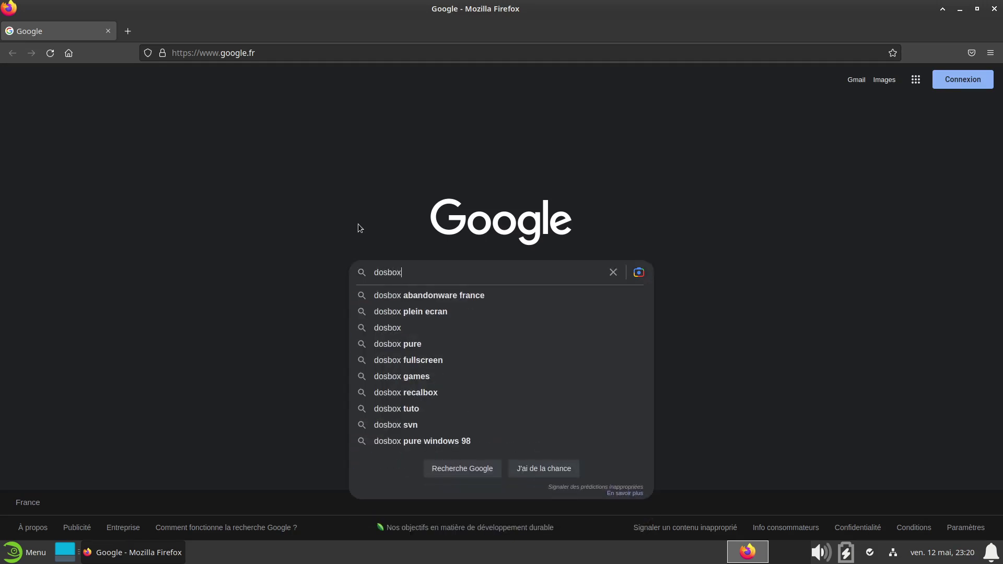
{"action": "key", "text": "Return"}
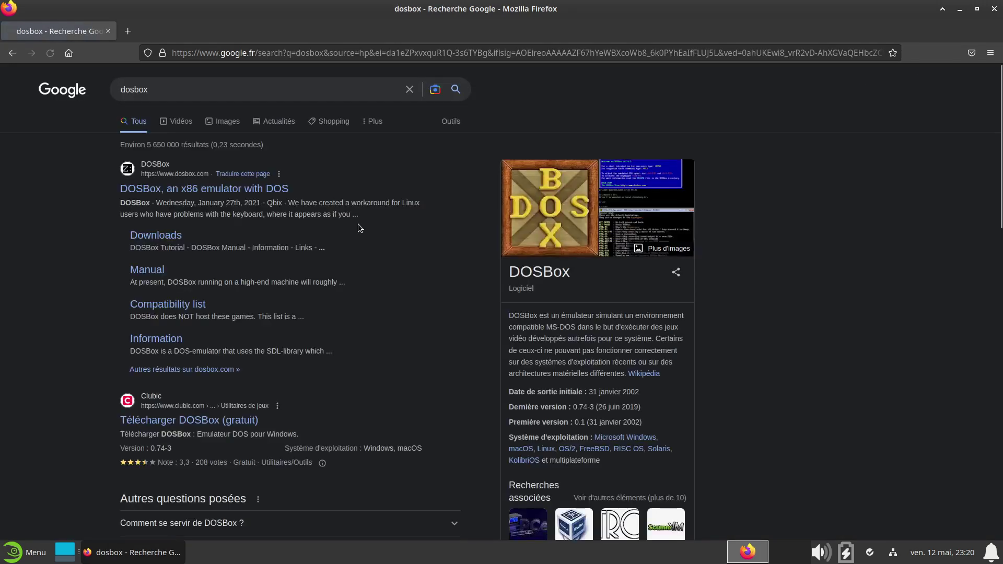
{"action": "left_click", "coordinate": [260, 189]}
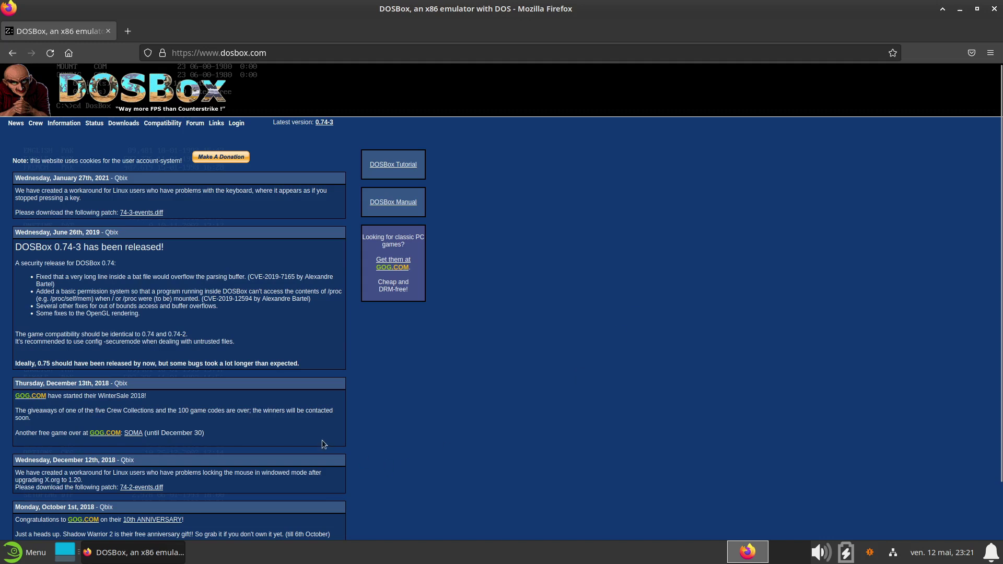
- Open Terminal Xfce, minimize the Firefox window, and place the terminal near the middle of the desktop
{"action": "left_click", "coordinate": [26, 553]}
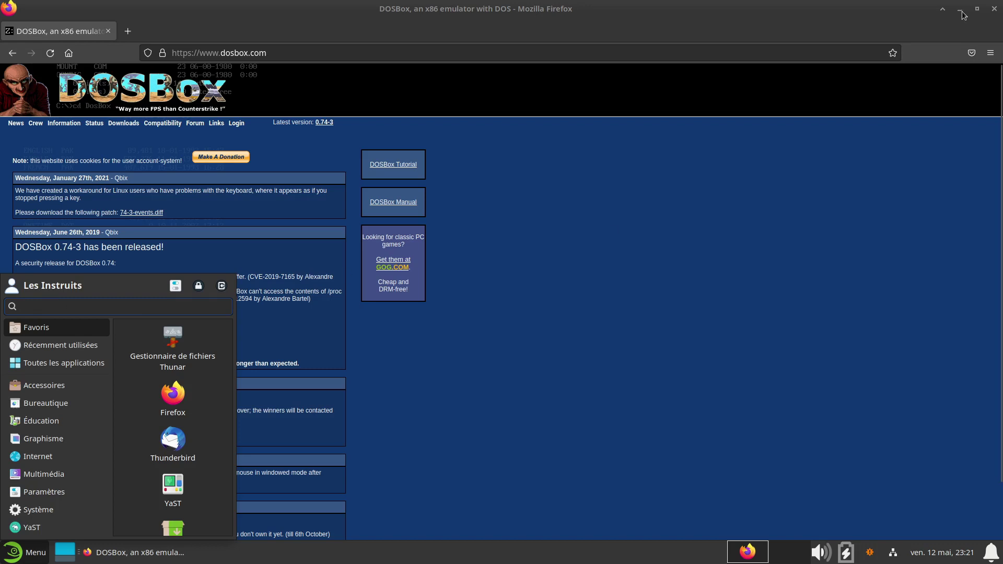
{"action": "type", "text": "ter"}
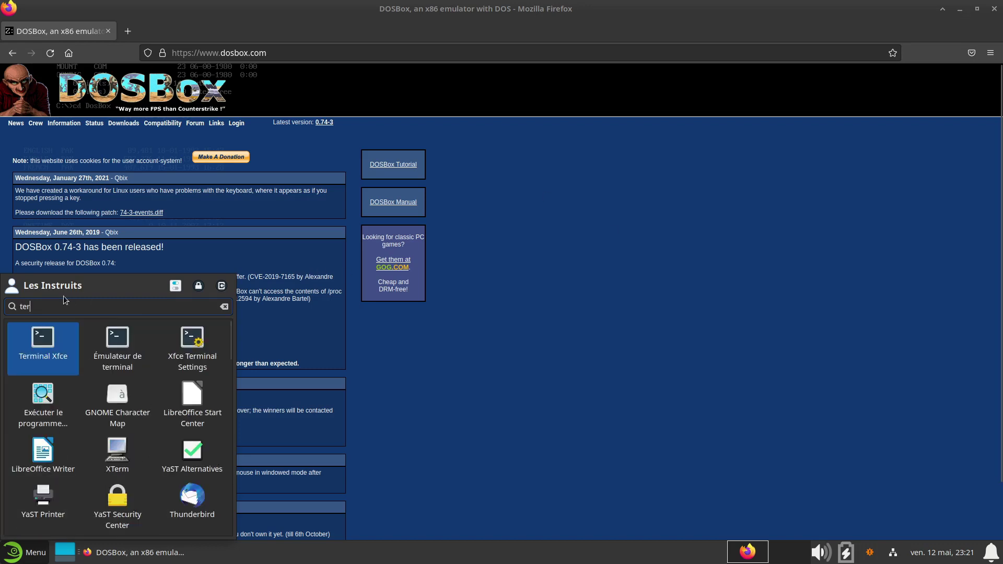
{"action": "left_click", "coordinate": [46, 341]}
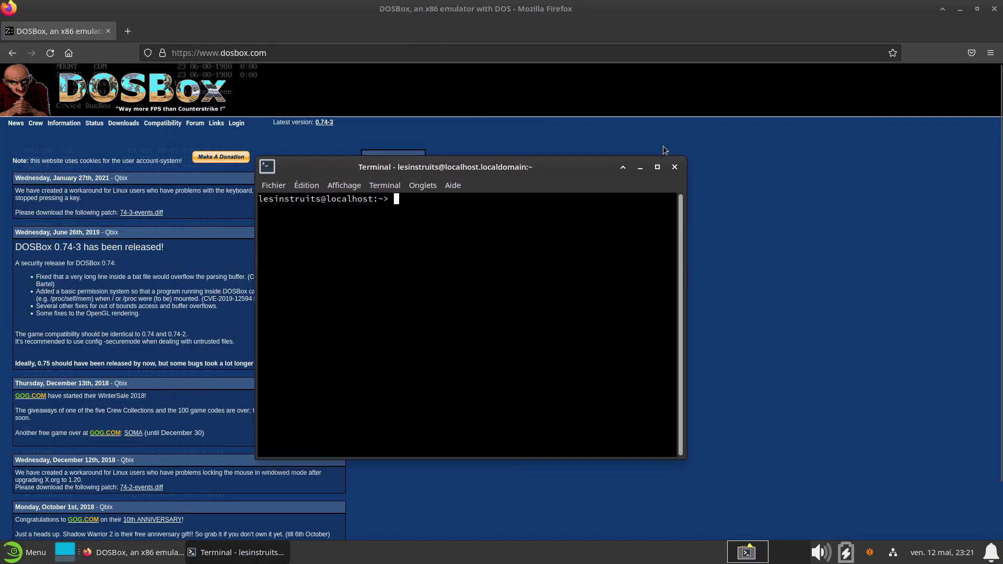
{"action": "left_click_drag", "start_coordinate": [540, 163], "coordinate": [581, 161]}
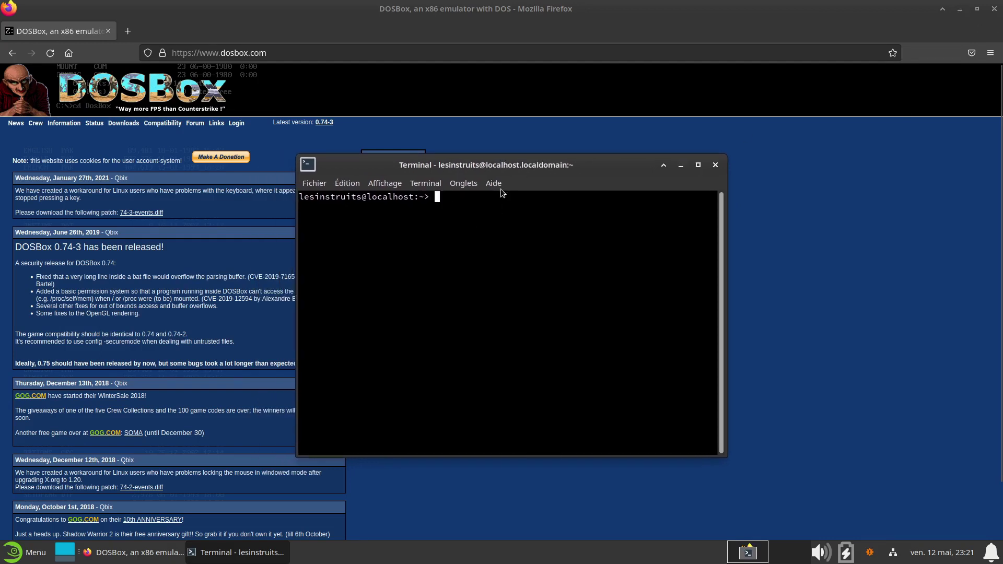
{"action": "left_click", "coordinate": [960, 9]}
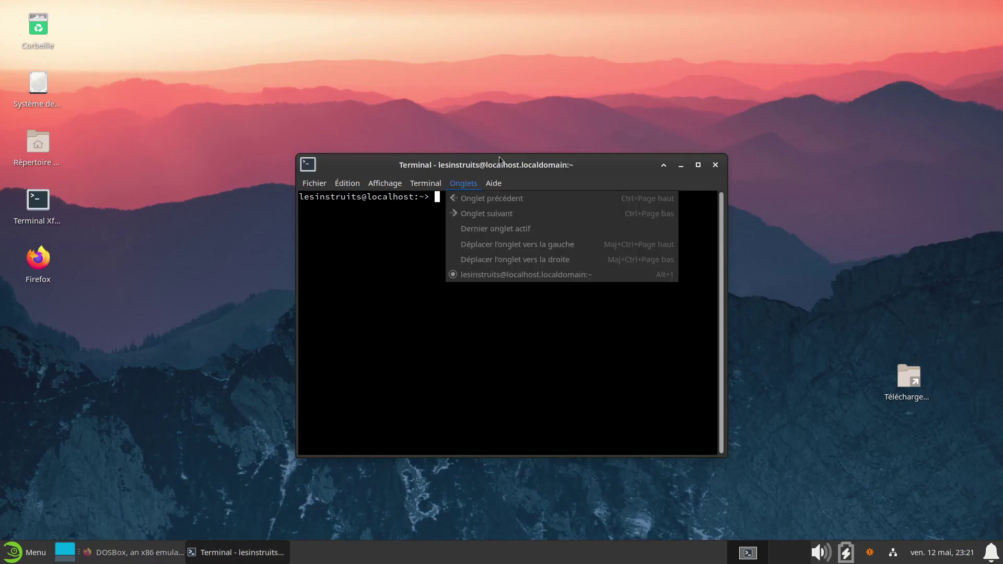
{"action": "left_click_drag", "start_coordinate": [558, 168], "coordinate": [546, 135]}
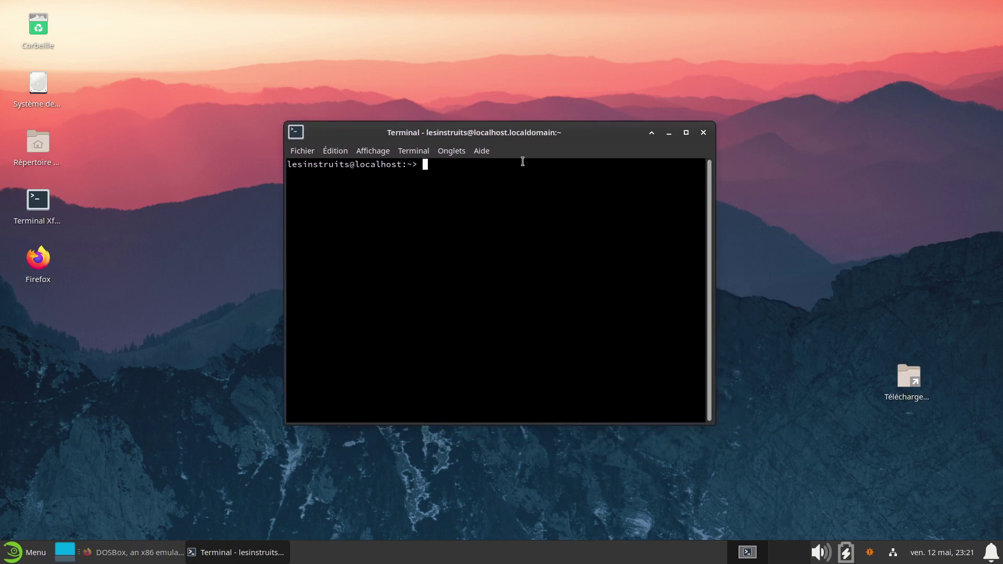
- Search the package repositories for DOSBox with zypper se dosbox
{"action": "type", "text": "zypper se dosbox"}
{"action": "key", "text": "Return"}
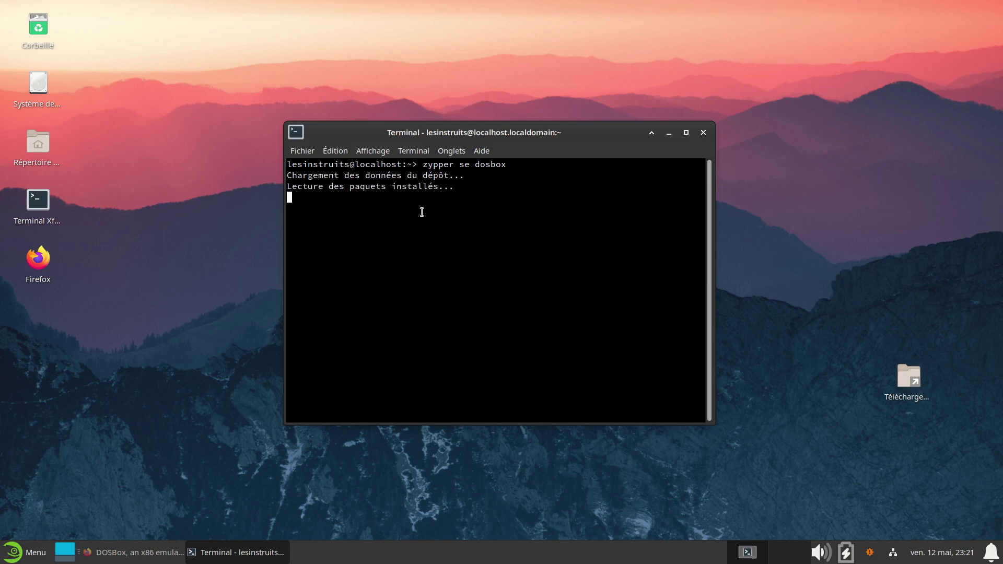
{"action": "double_click", "coordinate": [339, 234]}
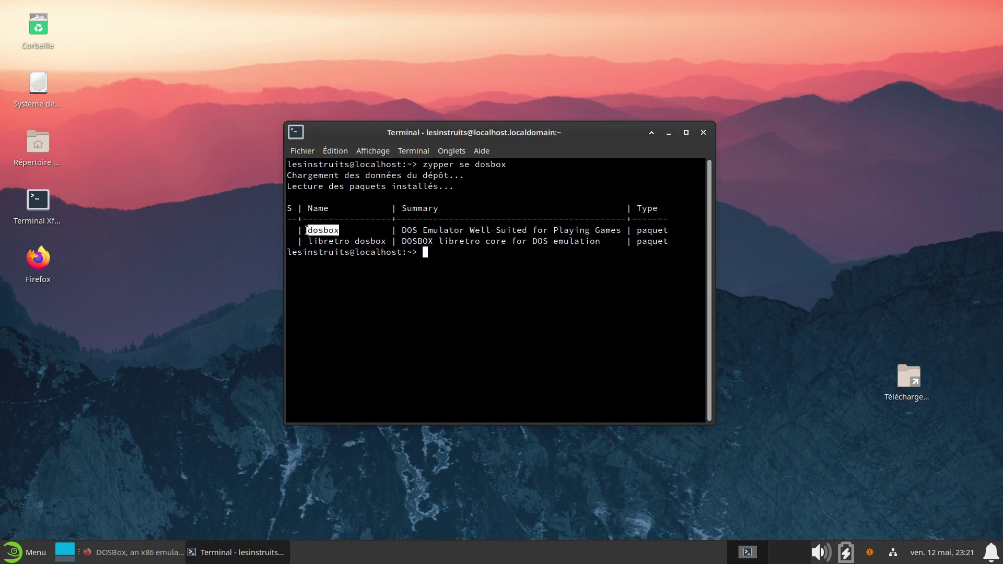
{"action": "left_click", "coordinate": [416, 250]}
{"action": "type", "text": "apt ins"}
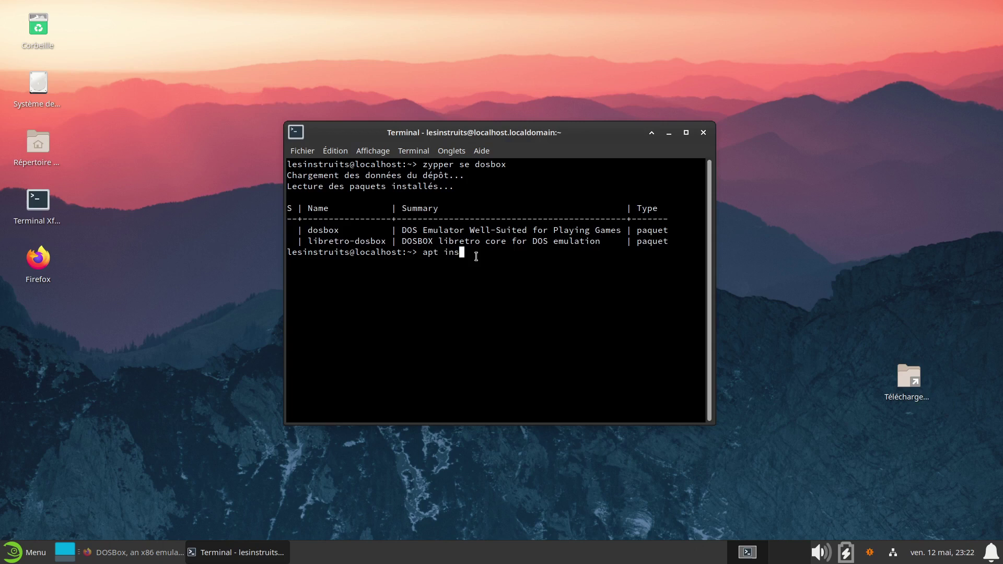
{"action": "type", "text": "tall dosb"}
{"action": "type", "text": "ox"}
{"action": "key", "text": "BackSpace"}
{"action": "key", "text": "BackSpace"}
{"action": "key", "text": "BackSpace"}
{"action": "key", "text": "BackSpace"}
{"action": "key", "text": "BackSpace"}
{"action": "key", "text": "BackSpace"}
{"action": "key", "text": "BackSpace"}
{"action": "key", "text": "BackSpace"}
{"action": "key", "text": "BackSpace"}
{"action": "key", "text": "BackSpace"}
{"action": "key", "text": "BackSpace"}
{"action": "key", "text": "BackSpace"}
{"action": "key", "text": "BackSpace"}
{"action": "key", "text": "BackSpace"}
{"action": "key", "text": "BackSpace"}
{"action": "key", "text": "BackSpace"}
{"action": "key", "text": "BackSpace"}
{"action": "key", "text": "BackSpace"}
{"action": "type", "text": "dnf install"}
{"action": "key", "text": "BackSpace"}
{"action": "key", "text": "BackSpace"}
{"action": "key", "text": "BackSpace"}
{"action": "key", "text": "BackSpace"}
{"action": "key", "text": "BackSpace"}
{"action": "key", "text": "BackSpace"}
{"action": "type", "text": "n"}
{"action": "type", "text": "stall dosbox"}
{"action": "key", "text": "BackSpace"}
{"action": "key", "text": "BackSpace"}
{"action": "key", "text": "BackSpace"}
{"action": "key", "text": "BackSpace"}
{"action": "key", "text": "BackSpace"}
{"action": "key", "text": "BackSpace"}
{"action": "key", "text": "BackSpace"}
{"action": "key", "text": "BackSpace"}
{"action": "key", "text": "BackSpace"}
{"action": "key", "text": "BackSpace"}
{"action": "key", "text": "BackSpace"}
{"action": "key", "text": "BackSpace"}
{"action": "key", "text": "BackSpace"}
{"action": "key", "text": "BackSpace"}
{"action": "key", "text": "BackSpace"}
{"action": "key", "text": "BackSpace"}
{"action": "key", "text": "BackSpace"}
{"action": "key", "text": "BackSpace"}
- Install the package with sudo zypper in dosbox, enter the root password, and accept the installation with o
{"action": "type", "text": "sudo zypper in dosbox"}
{"action": "key", "text": "Return"}
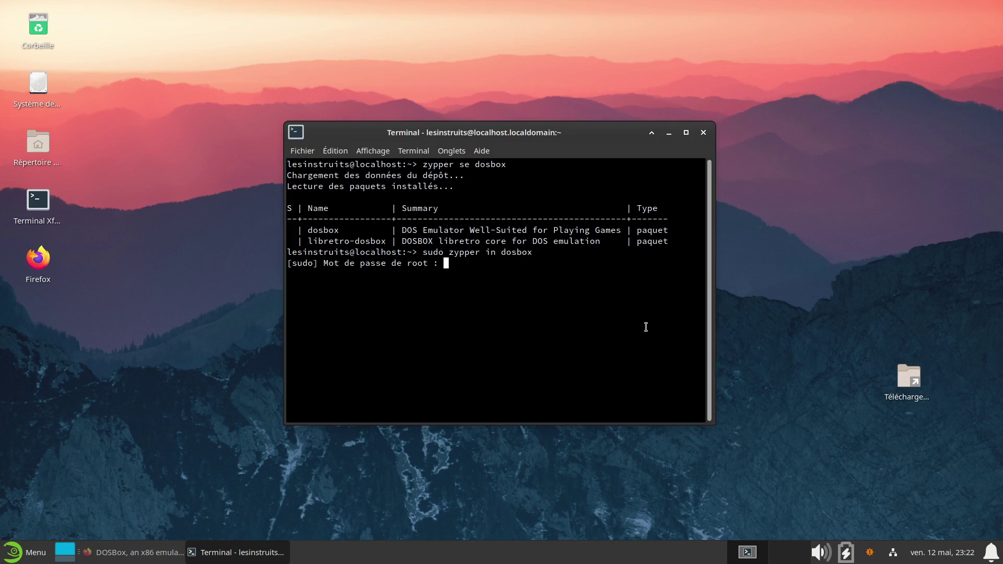
{"action": "key", "text": "Return"}
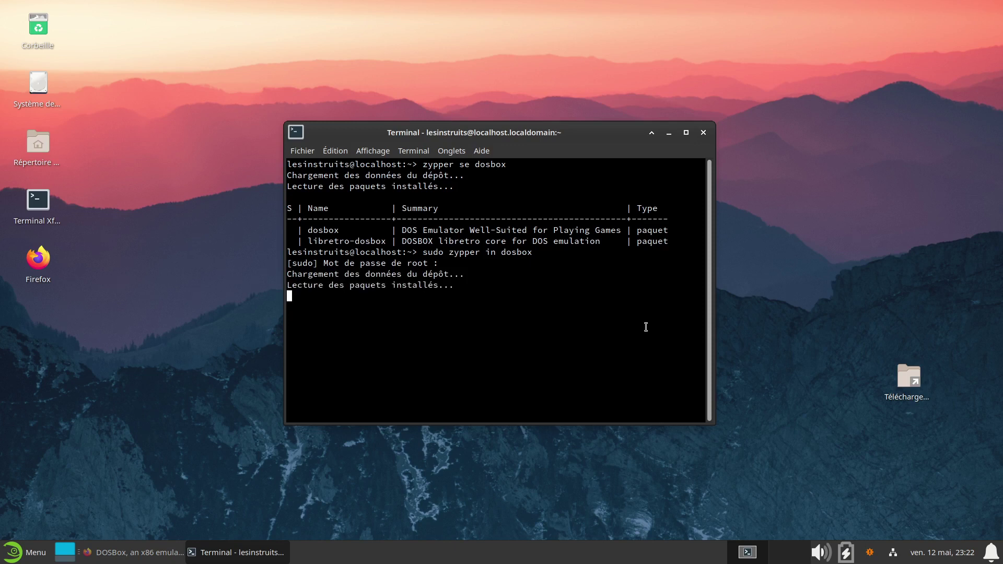
{"action": "type", "text": "o"}
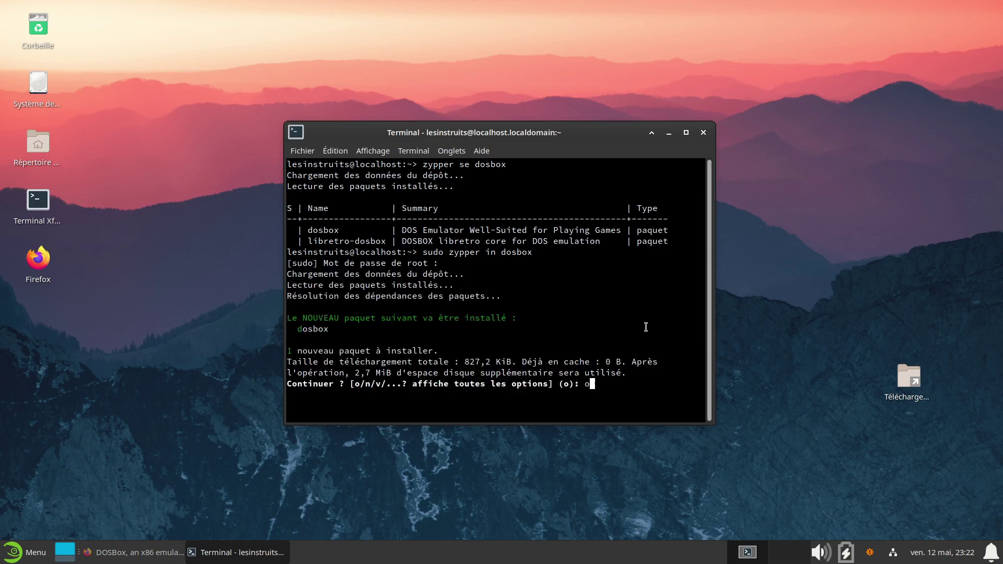
{"action": "key", "text": "Return"}
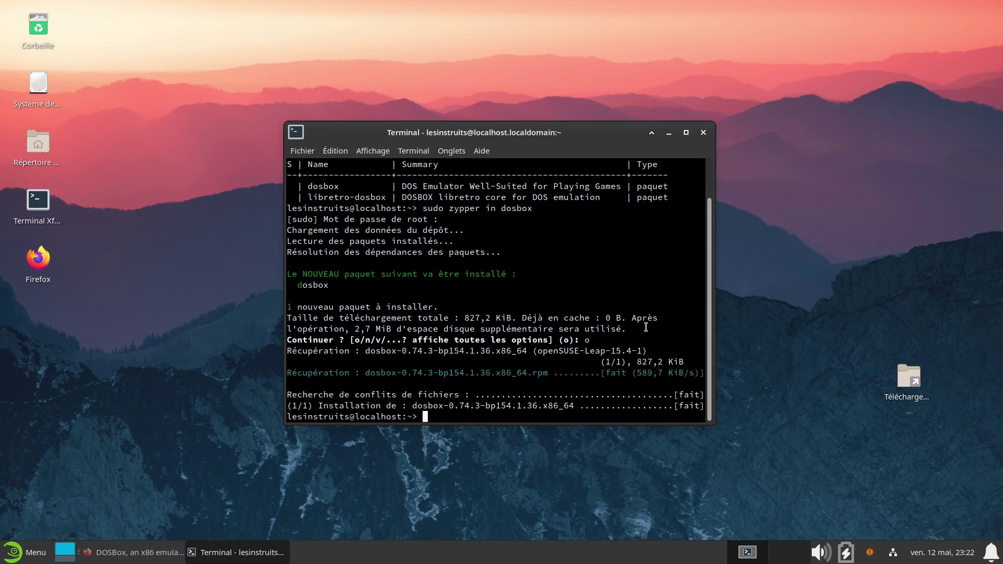
- Close the terminal, find DOSBox among the installed applications, and add its shortcut to the desktop
{"action": "left_click", "coordinate": [704, 132]}
{"action": "left_click", "coordinate": [38, 560]}
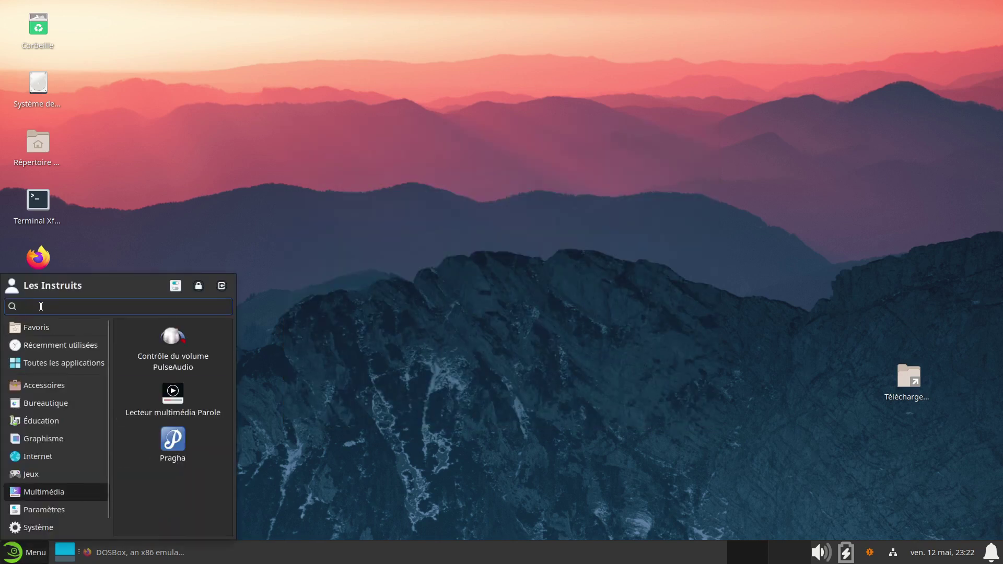
{"action": "type", "text": "dosb"}
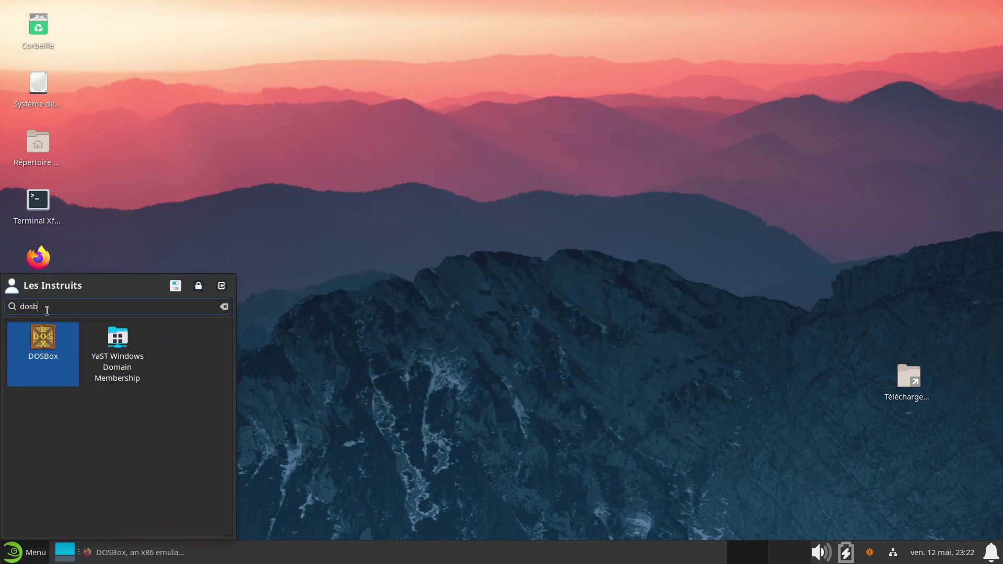
{"action": "right_click", "coordinate": [46, 341]}
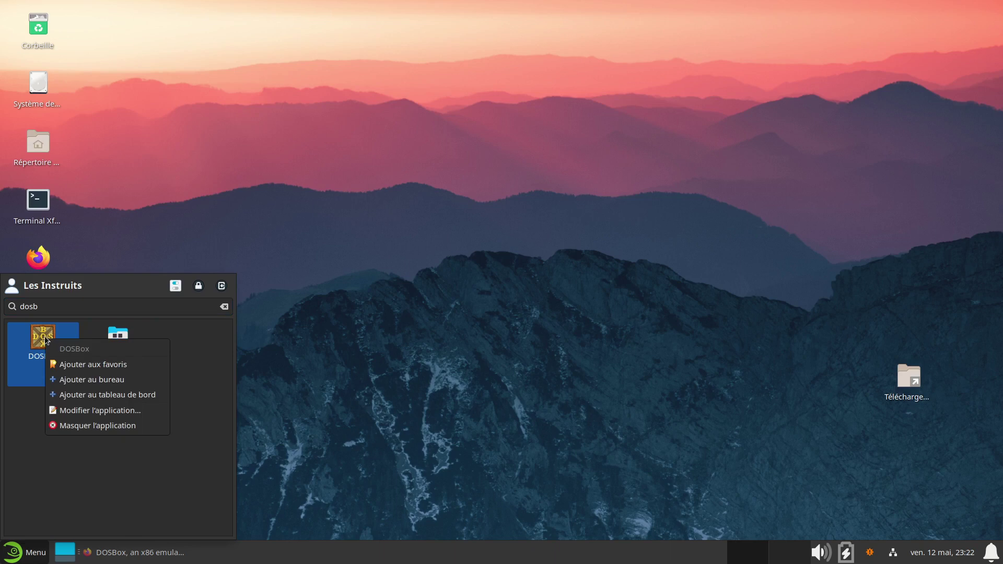
{"action": "left_click", "coordinate": [76, 380]}
{"action": "left_click", "coordinate": [401, 340]}
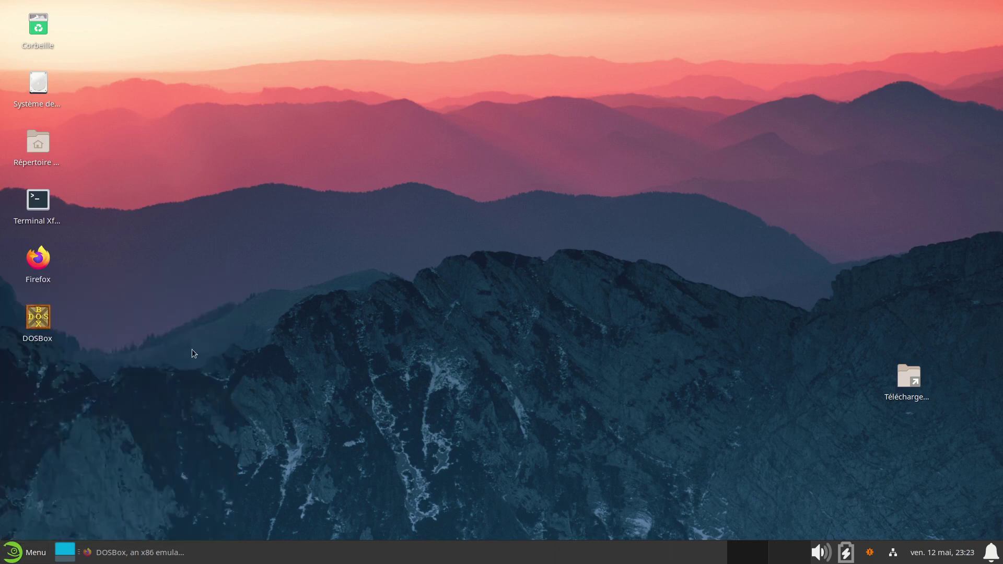
- Launch DOSBox from the desktop and load the French keyboard layout with keyb fr
{"action": "double_click", "coordinate": [41, 319]}
{"action": "left_click_drag", "start_coordinate": [468, 170], "coordinate": [403, 132]}
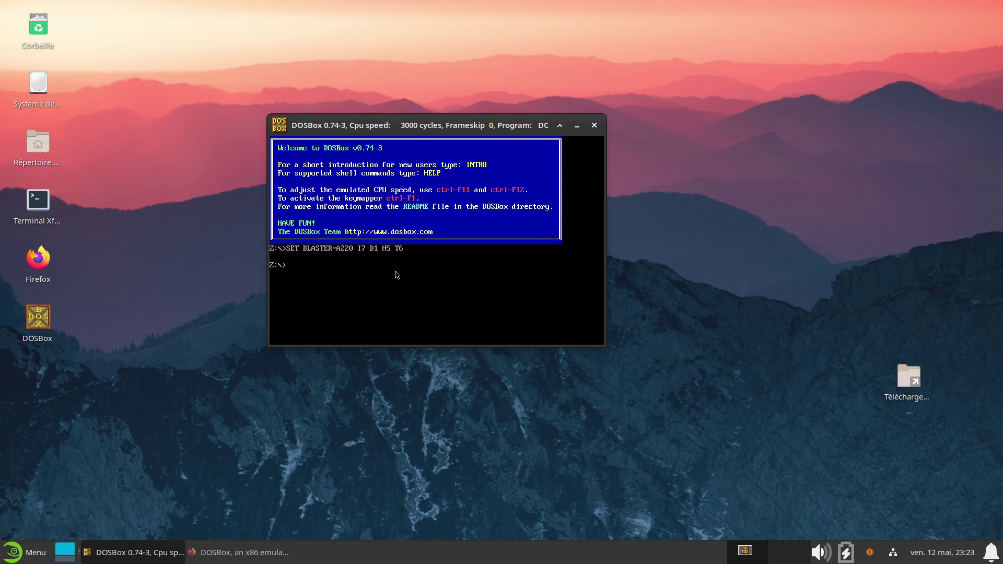
{"action": "type", "text": "yb fr"}
{"action": "key", "text": "Return"}
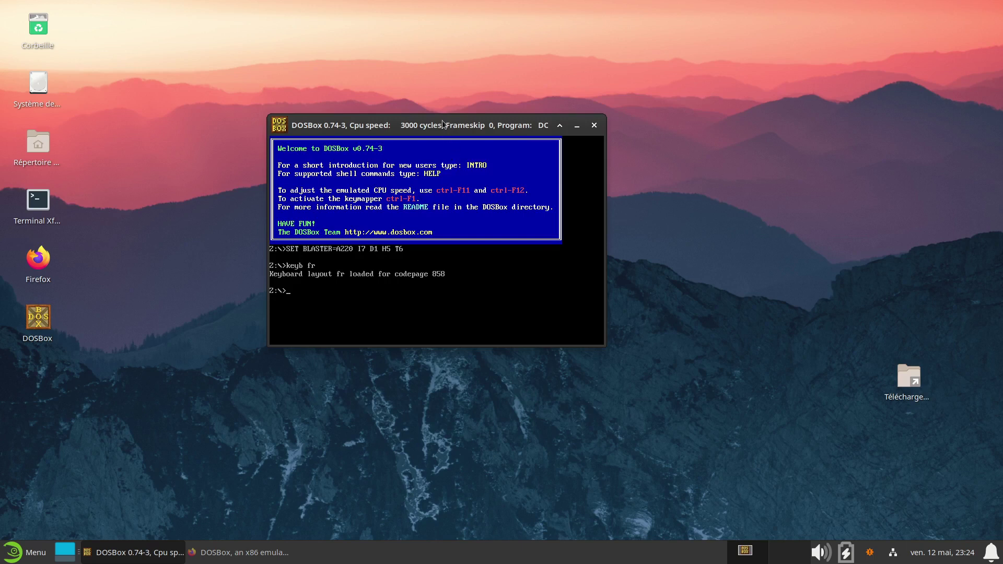
{"action": "left_click_drag", "start_coordinate": [444, 126], "coordinate": [484, 115]}
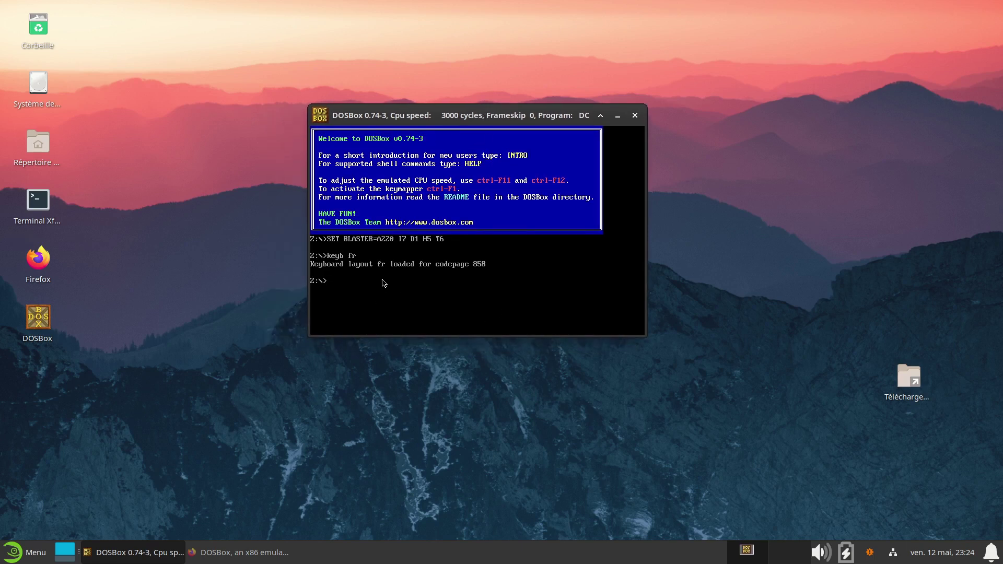
{"action": "left_click_drag", "start_coordinate": [451, 115], "coordinate": [500, 111]}
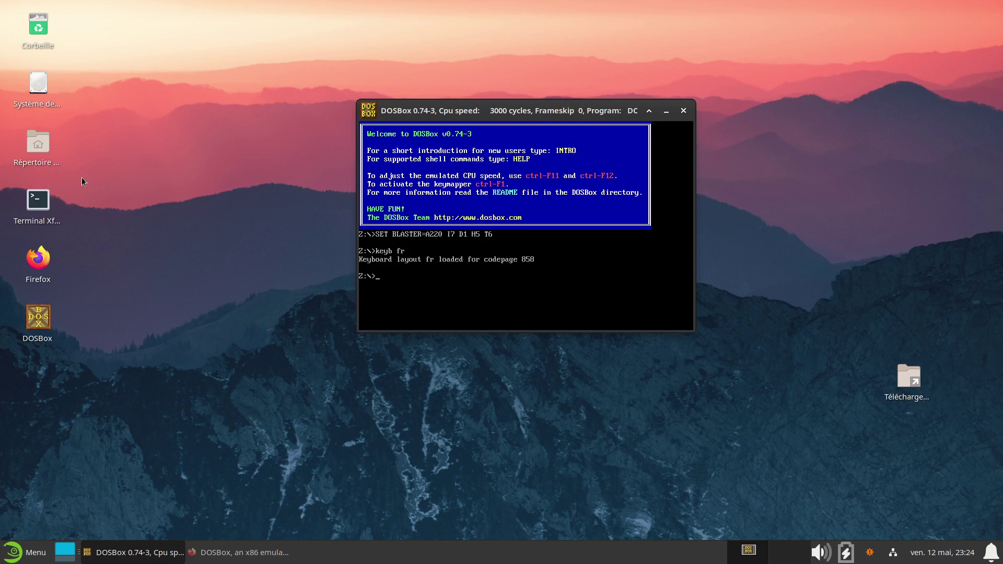
- Open the home directory's Documents folder and create a new folder named DOS in it
{"action": "double_click", "coordinate": [44, 152]}
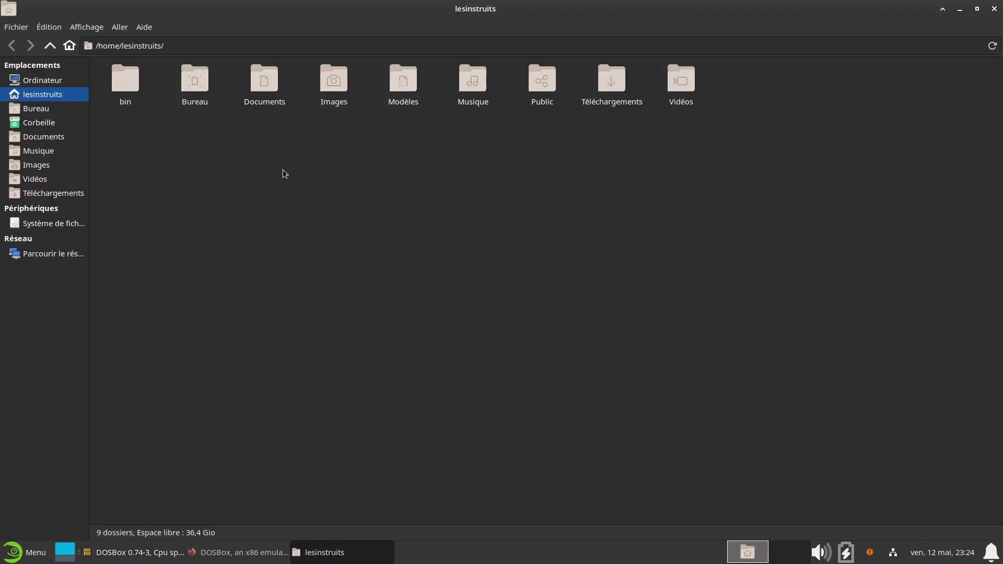
{"action": "left_click", "coordinate": [47, 137]}
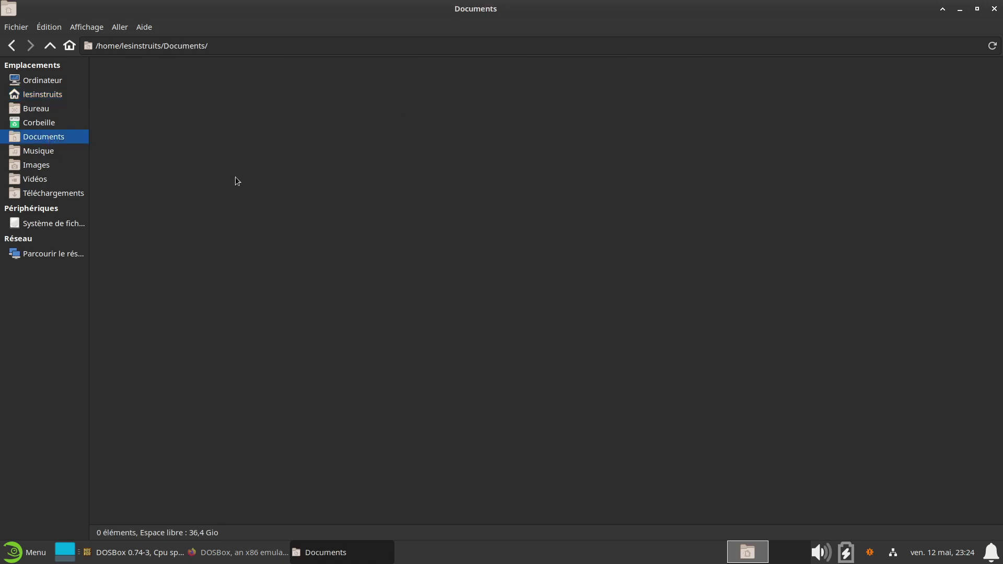
{"action": "right_click", "coordinate": [158, 111]}
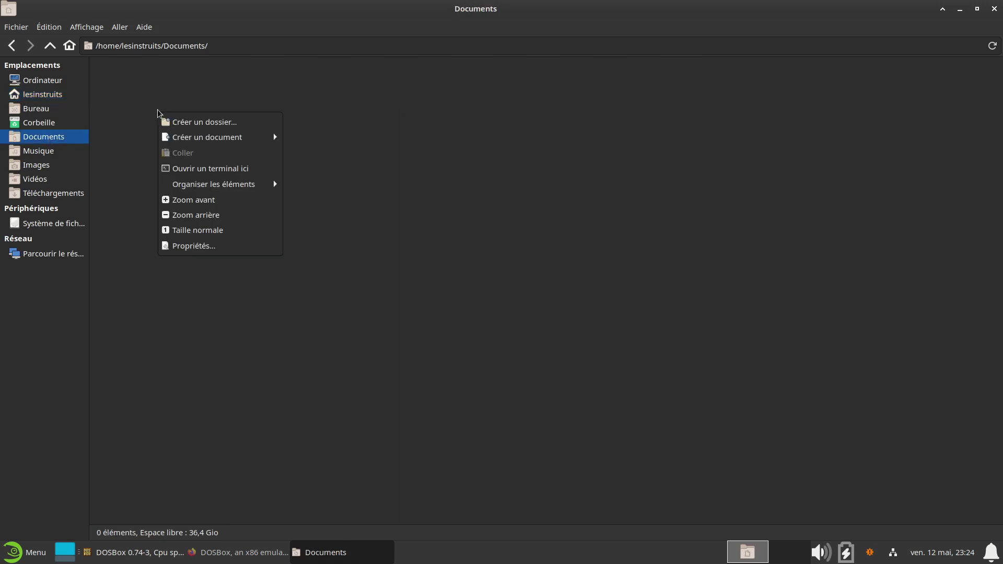
{"action": "left_click", "coordinate": [194, 118]}
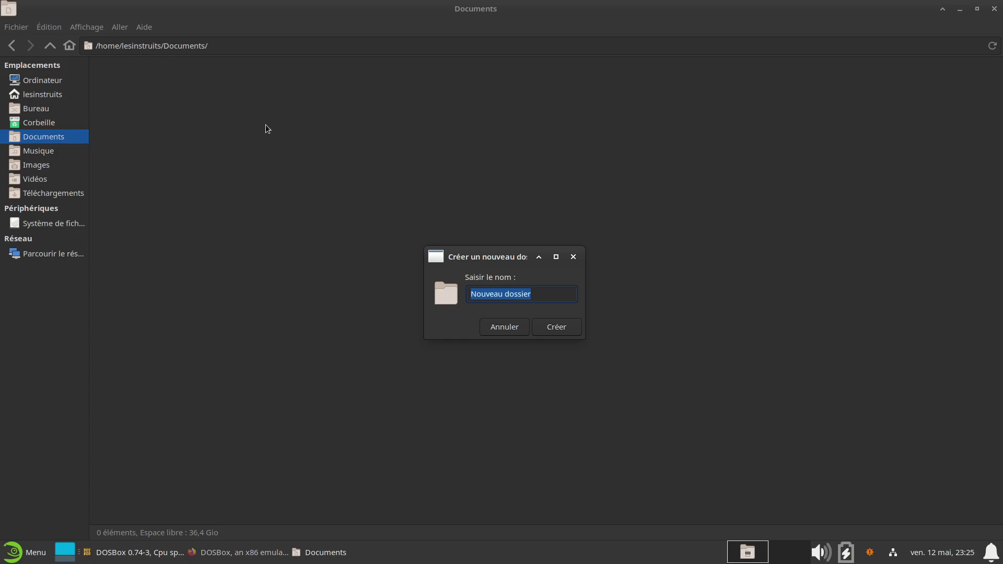
{"action": "type", "text": "DOS"}
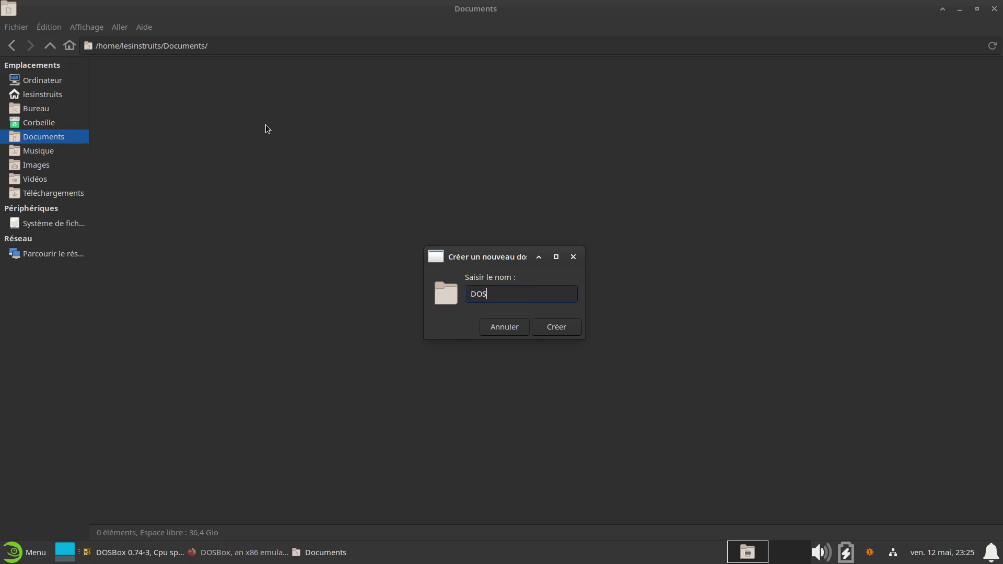
{"action": "left_click", "coordinate": [574, 331]}
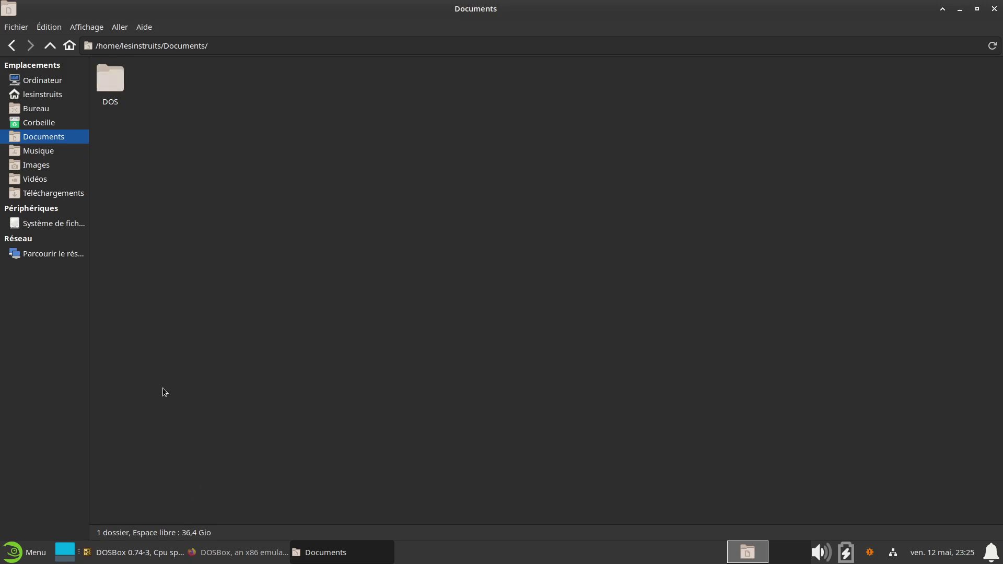
- Switch to DOSBox and mount the new folder as drive C with mount c: /home/lesinstruits/Documents/DOS/
{"action": "left_click", "coordinate": [138, 553]}
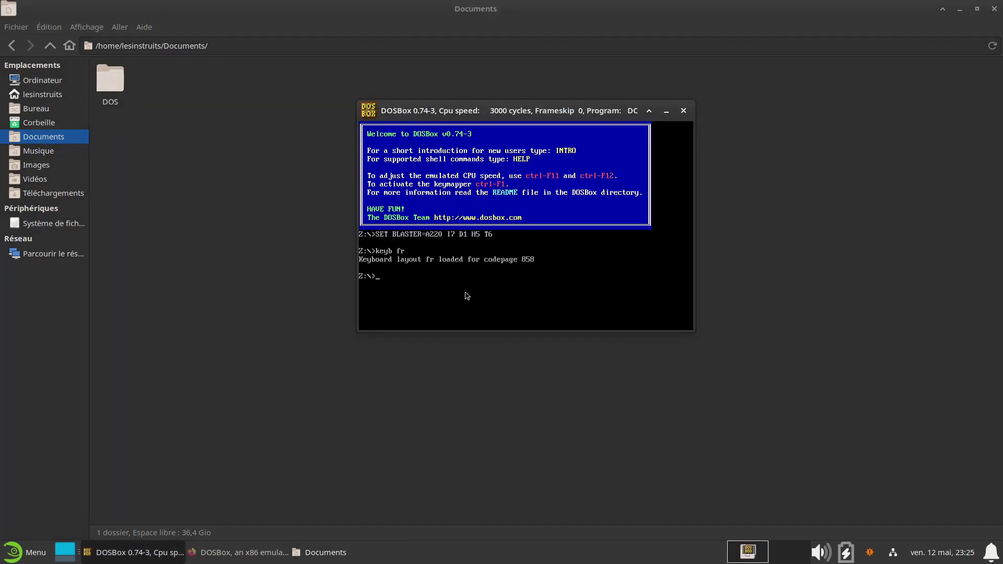
{"action": "type", "text": "mount c"}
{"action": "type", "text": ": /hdder"}
{"action": "key", "text": "BackSpace"}
{"action": "type", "text": "/lesinstruits"}
{"action": "type", "text": "/Documents/"}
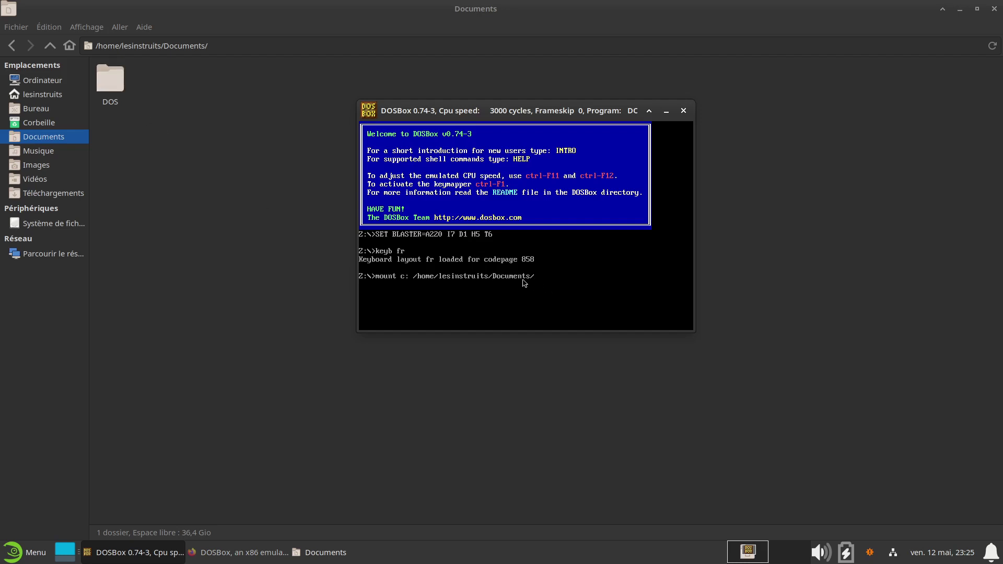
{"action": "type", "text": "DOS/"}
{"action": "key", "text": "Return"}
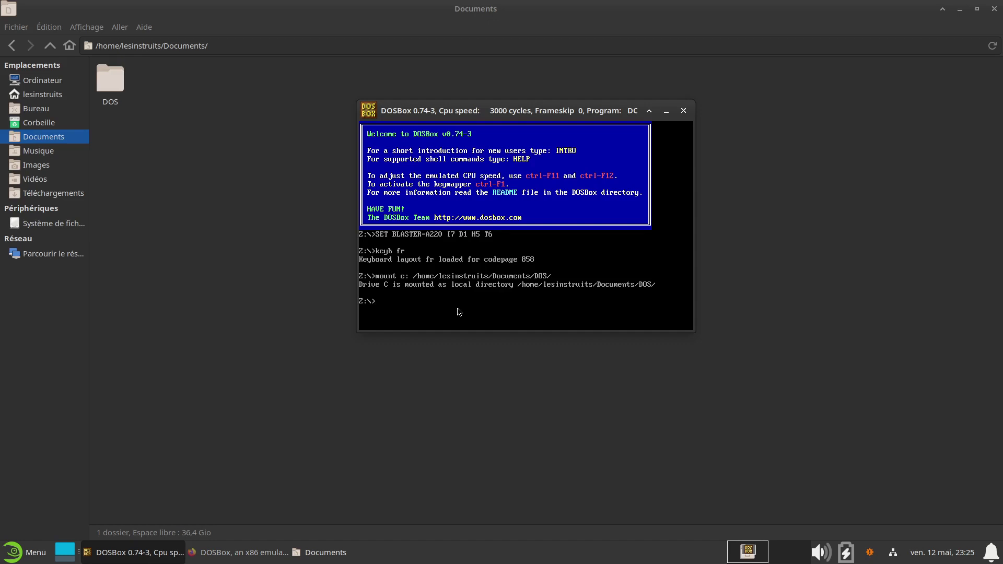
- Switch to the mounted drive with c: and clear the DOSBox screen with cls
{"action": "type", "text": "c:"}
{"action": "key", "text": "Return"}
{"action": "left_click_drag", "start_coordinate": [491, 110], "coordinate": [444, 95]}
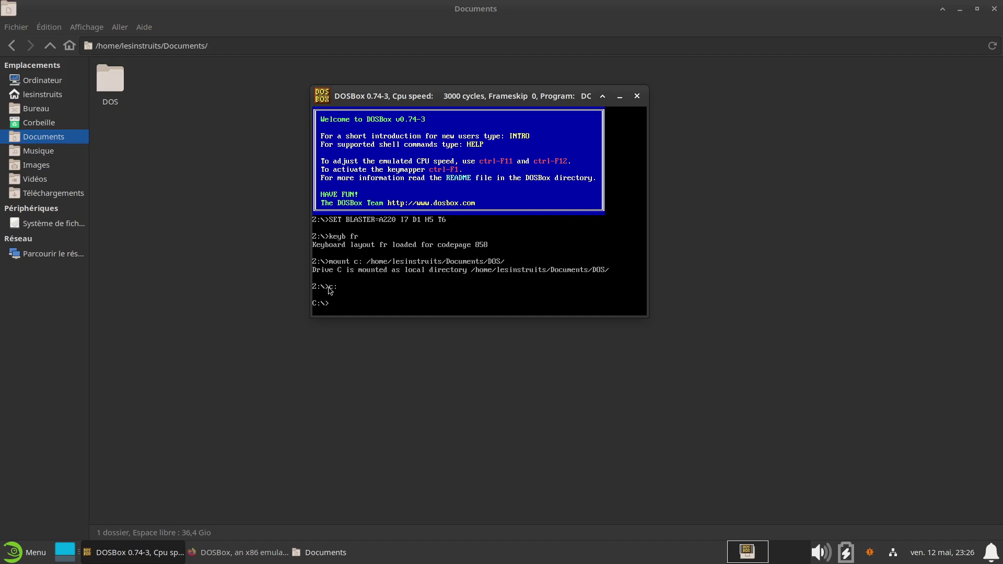
{"action": "type", "text": "cls"}
{"action": "key", "text": "Return"}
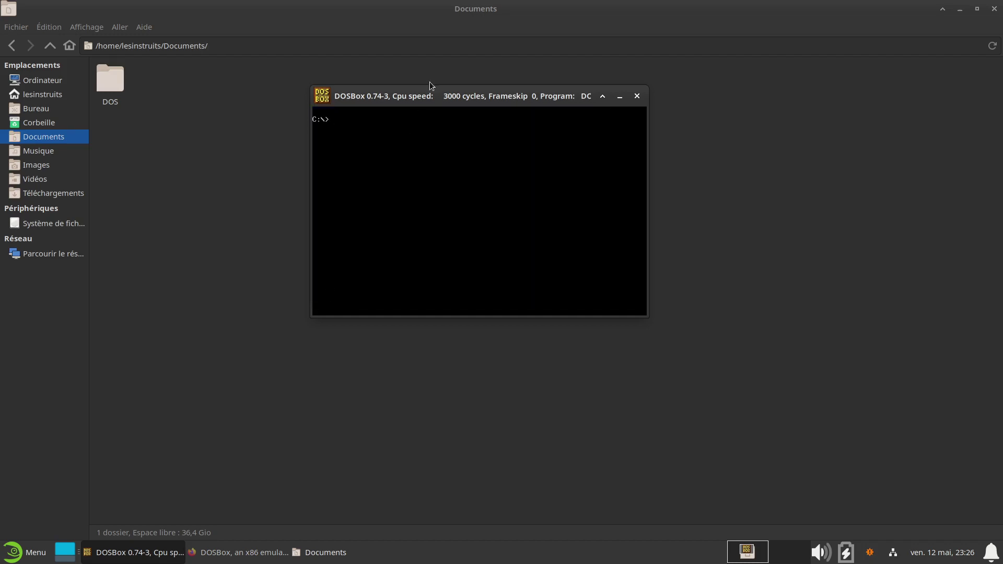
{"action": "left_click_drag", "start_coordinate": [429, 83], "coordinate": [437, 138]}
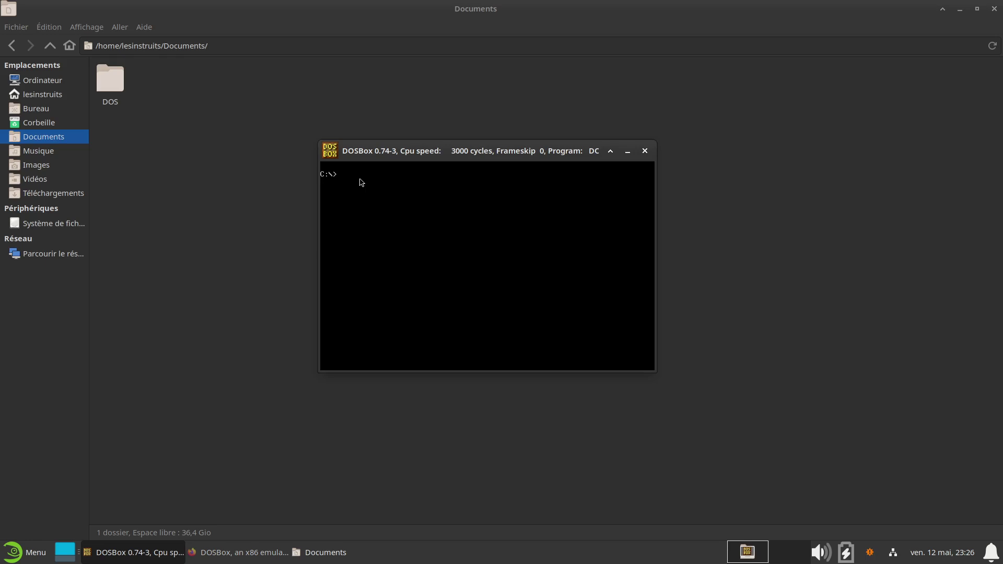
- Close the Documents folder window and exit DOSBox
{"action": "left_click", "coordinate": [995, 9]}
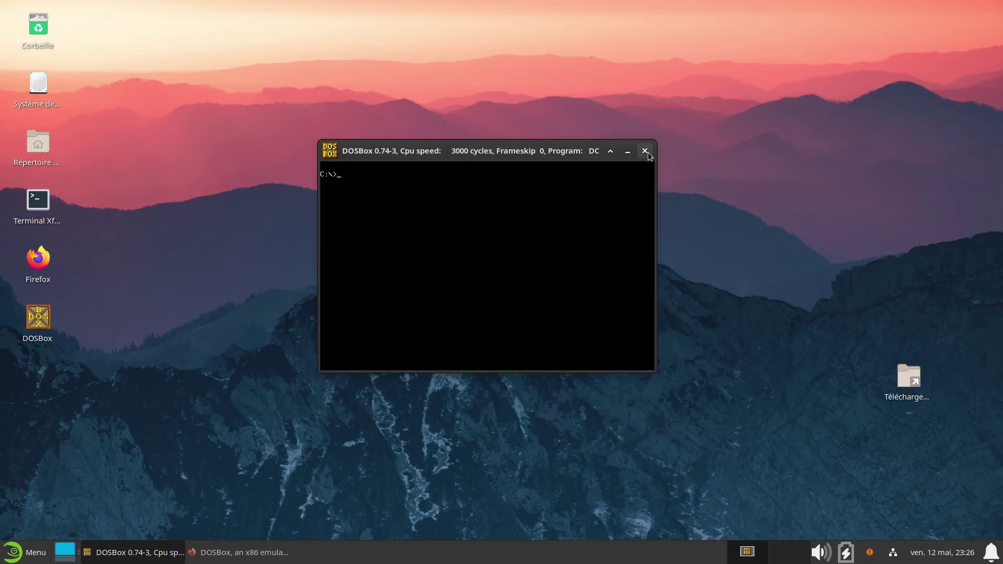
{"action": "left_click", "coordinate": [647, 152]}
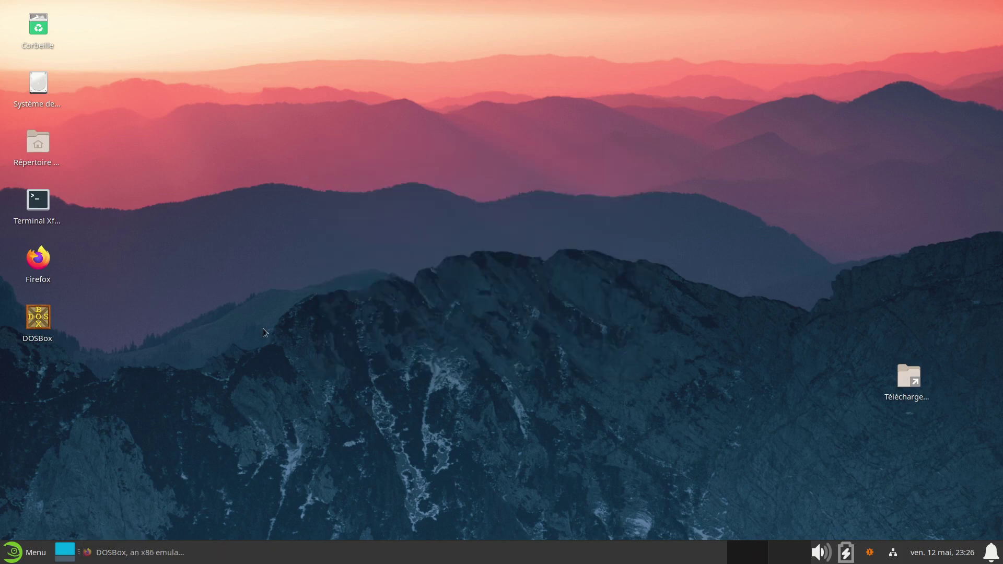
{"action": "double_click", "coordinate": [46, 322]}
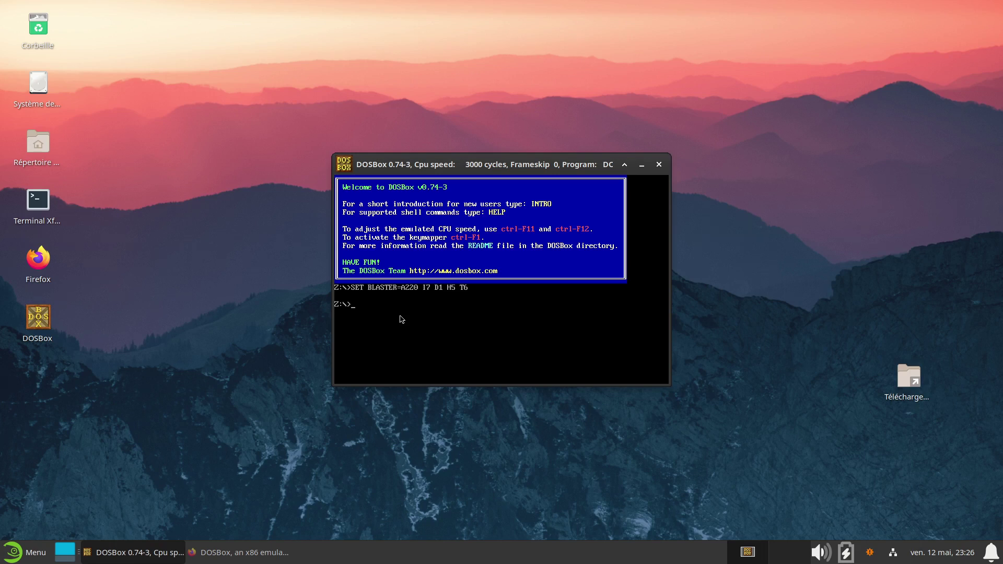
{"action": "type", "text": "keyb fr"}
{"action": "key", "text": "Return"}
{"action": "type", "text": "m"}
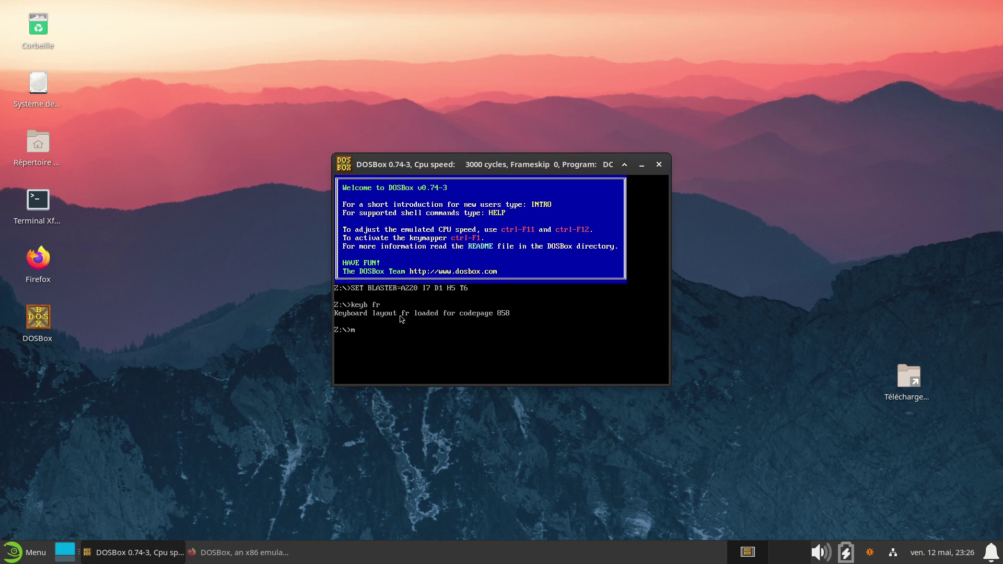
{"action": "type", "text": "ount c:"}
{"action": "left_click", "coordinate": [659, 165]}
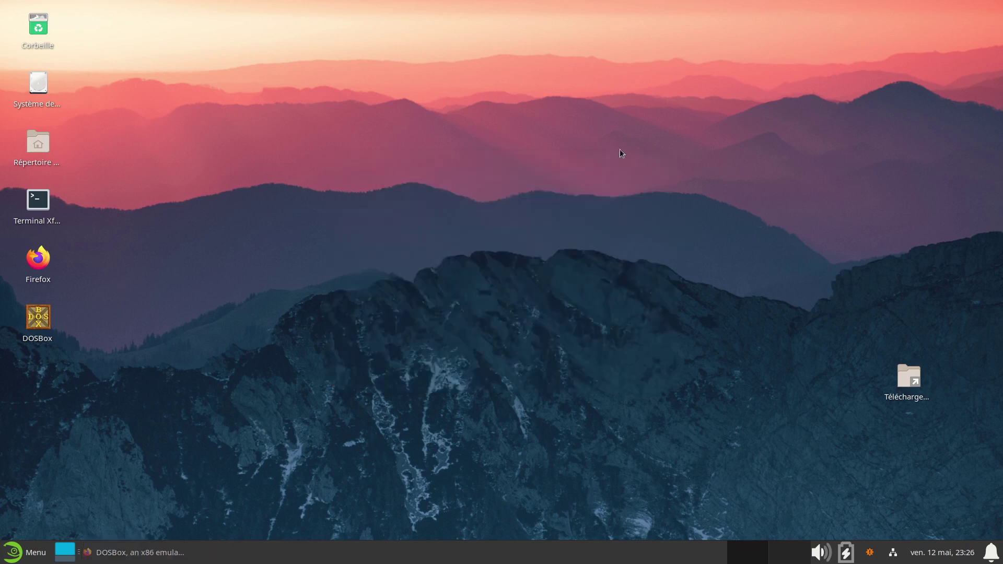
- Open the home directory, show its hidden files, and open the .dosbox folder
{"action": "double_click", "coordinate": [58, 145]}
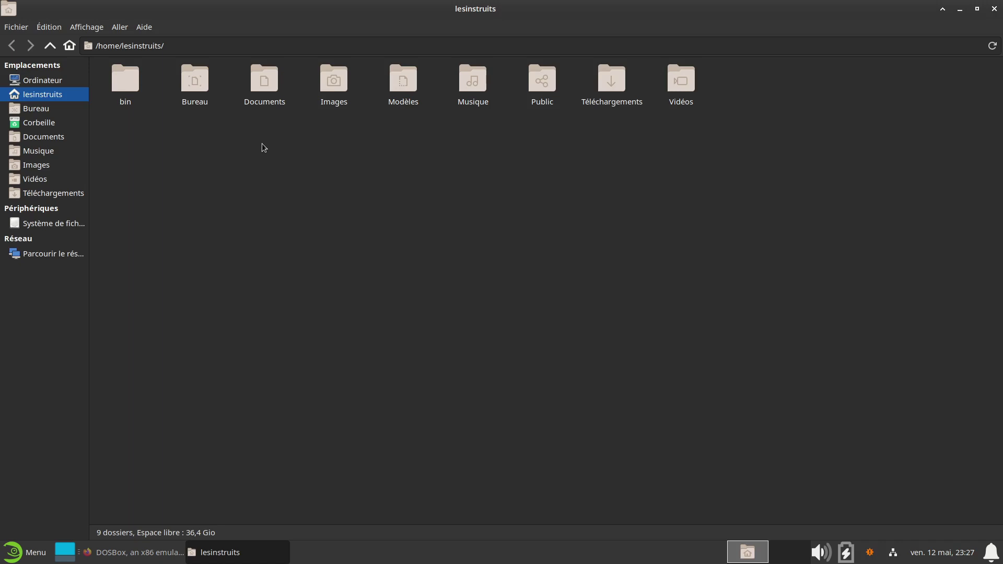
{"action": "key", "text": "ctrl+h"}
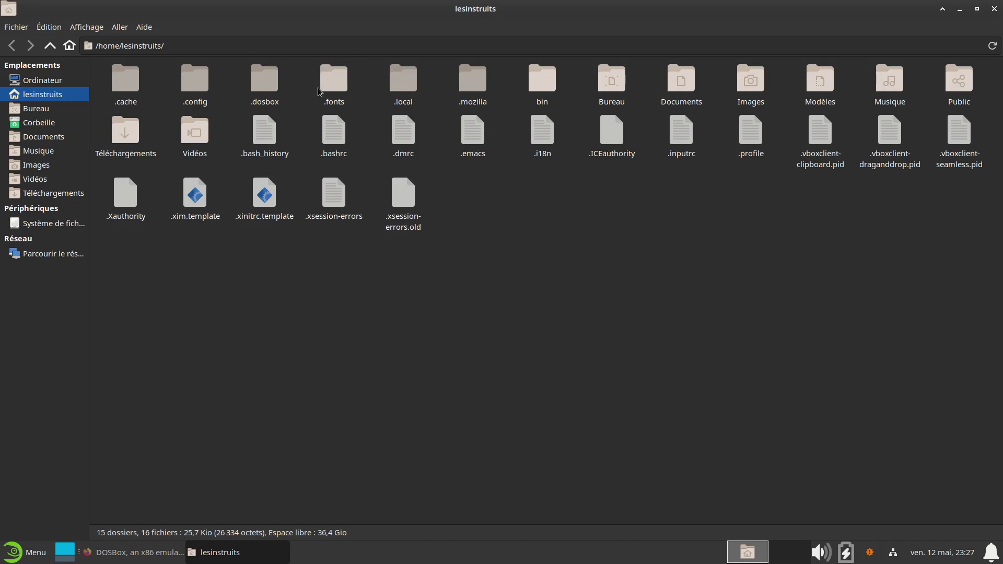
{"action": "key", "text": "ctrl+h"}
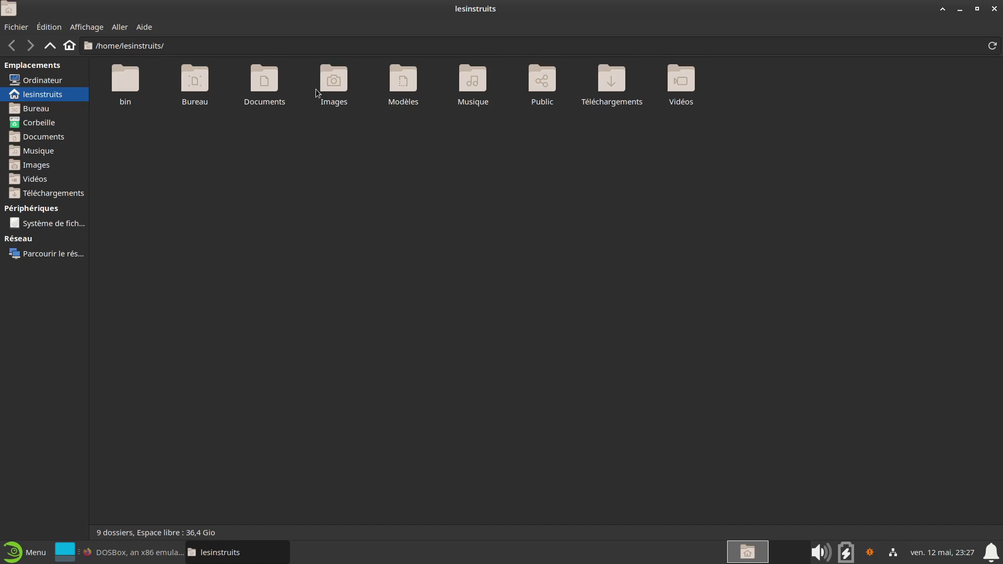
{"action": "key", "text": "ctrl+h"}
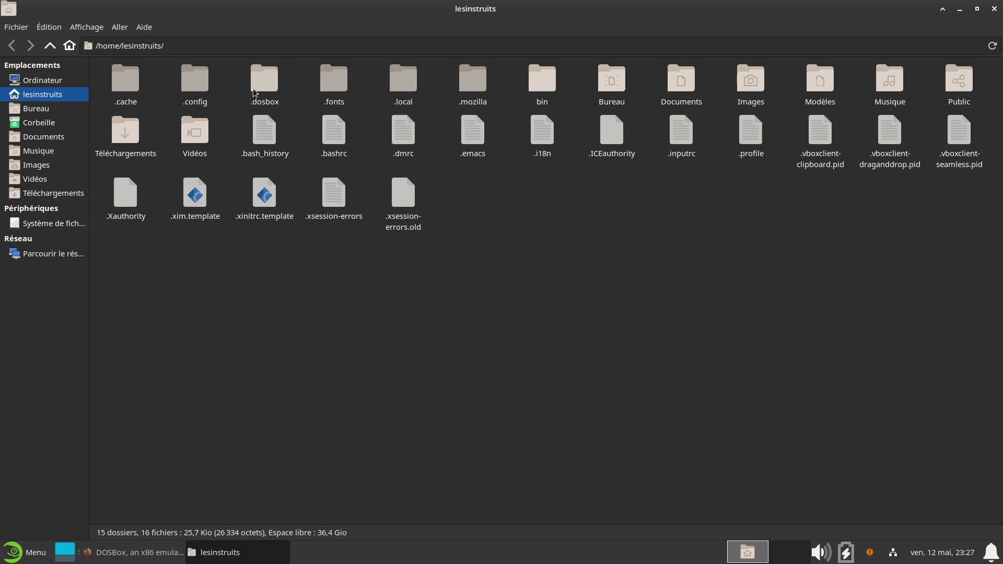
{"action": "double_click", "coordinate": [267, 87]}
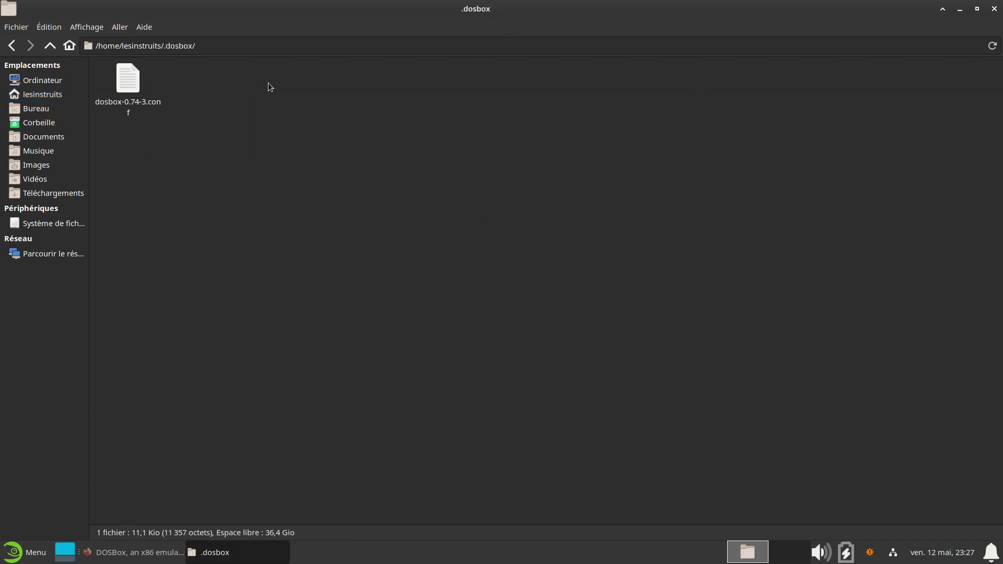
- Open dosbox-0.74-3.conf in Mousepad and locate the [autoexec] section at the end of the file
{"action": "left_click", "coordinate": [125, 79]}
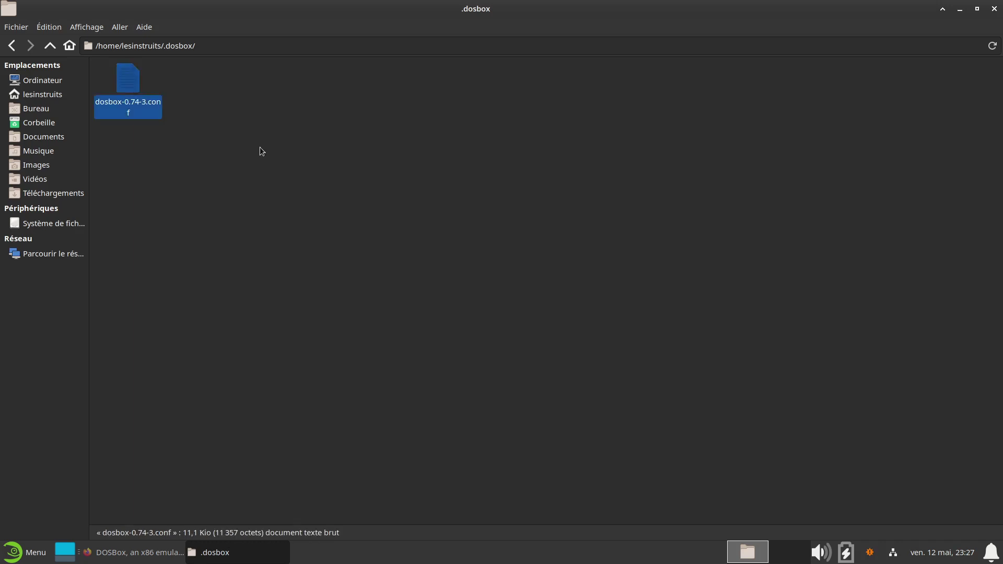
{"action": "right_click", "coordinate": [133, 86]}
{"action": "mouse_move", "coordinate": [190, 112]}
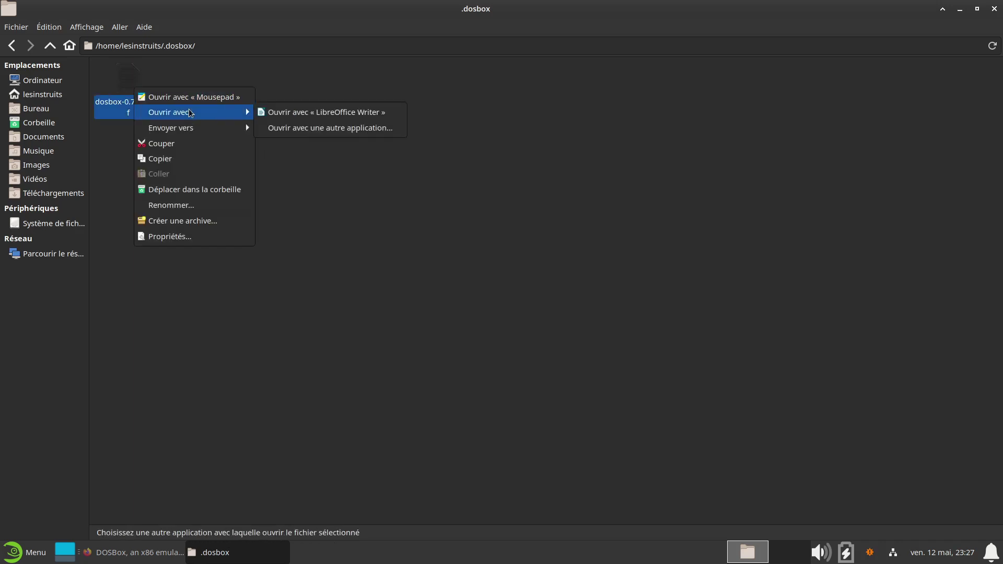
{"action": "left_click", "coordinate": [194, 97]}
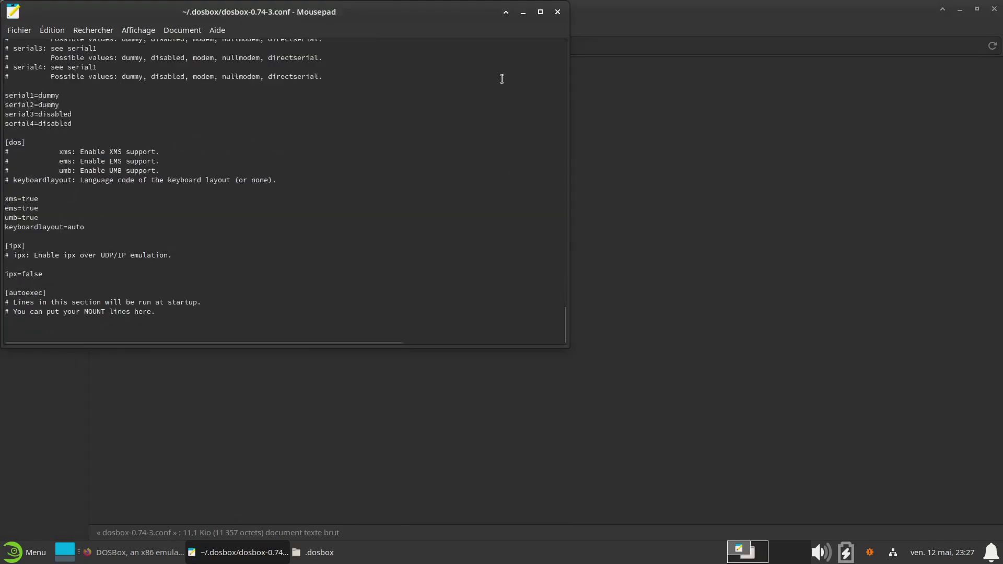
{"action": "scroll", "coordinate": [426, 208], "scroll_direction": "up", "scroll_amount": 4}
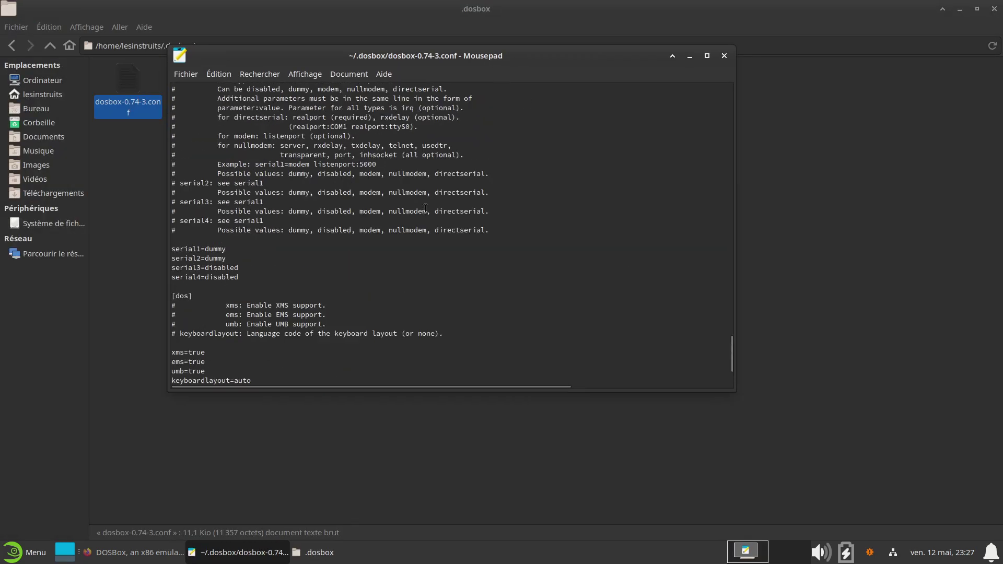
{"action": "scroll", "coordinate": [426, 208], "scroll_direction": "down", "scroll_amount": 4}
{"action": "scroll", "coordinate": [457, 236], "scroll_direction": "up", "scroll_amount": 3}
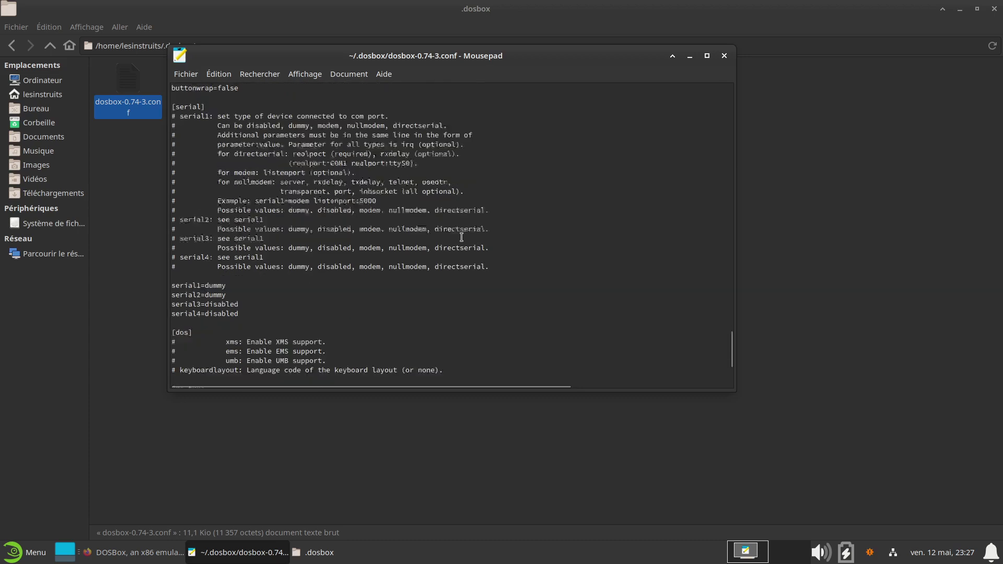
{"action": "scroll", "coordinate": [457, 225], "scroll_direction": "down", "scroll_amount": 3}
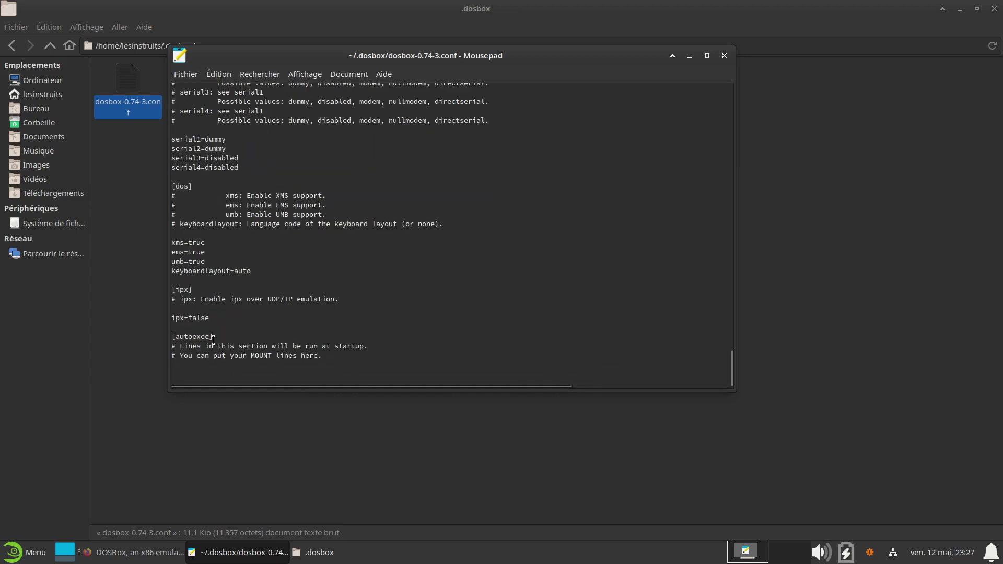
{"action": "left_click_drag", "start_coordinate": [214, 337], "coordinate": [172, 337]}
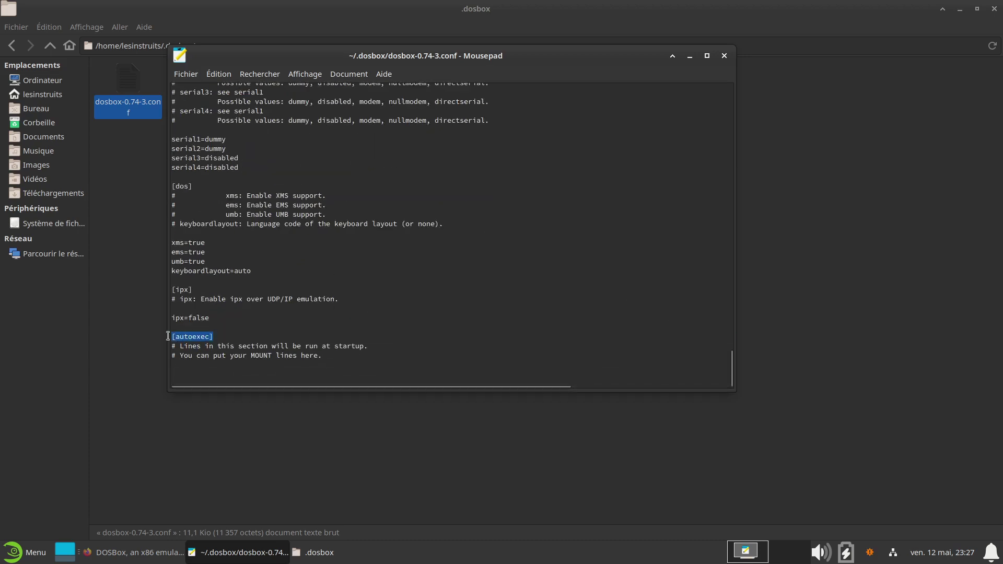
{"action": "left_click", "coordinate": [205, 364]}
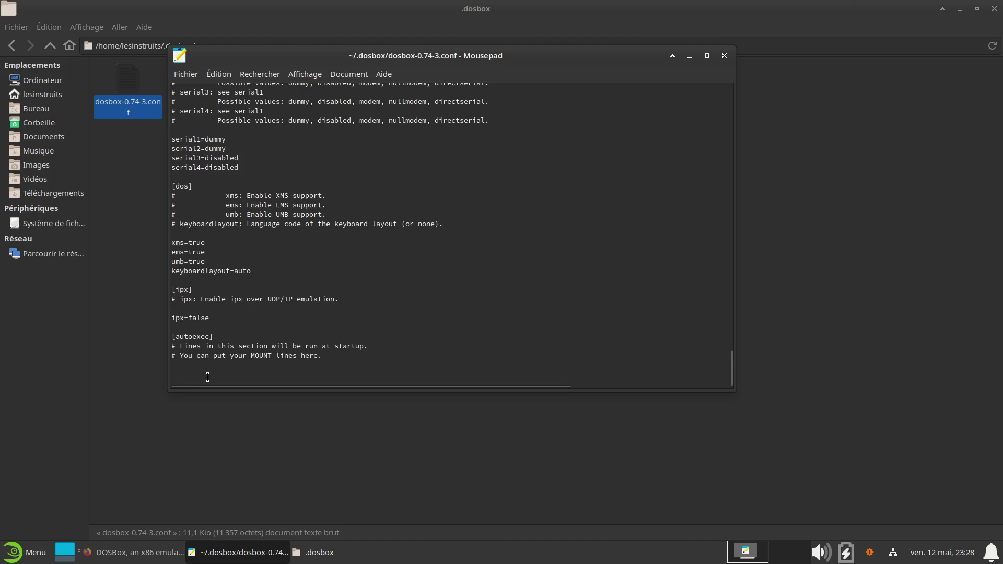
- Add the lines keyb fr, mount c: /home/lesinstruits/Documents/DOS, c: and cls below the comments in the [autoexec] section
{"action": "left_click", "coordinate": [173, 363]}
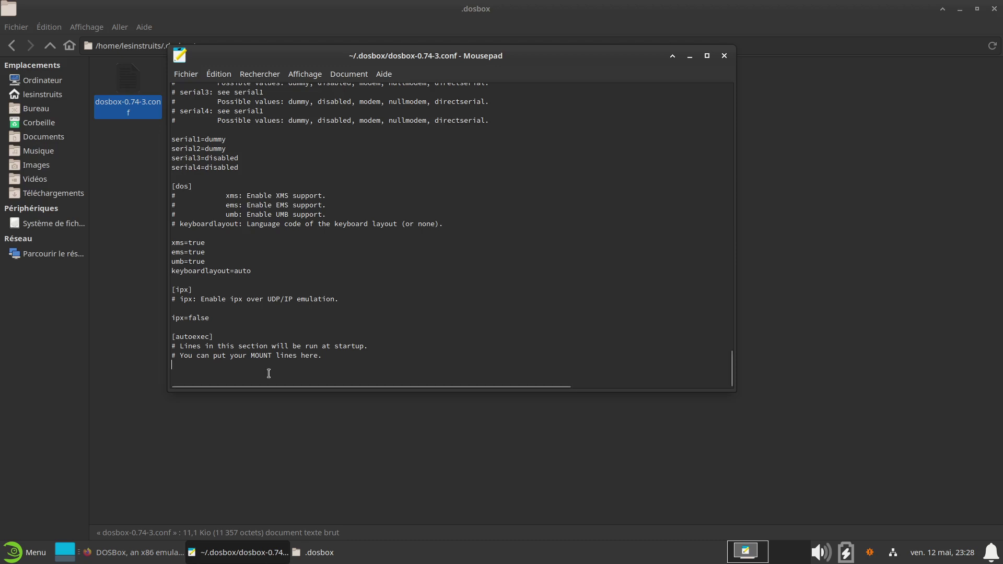
{"action": "type", "text": "keyb fr"}
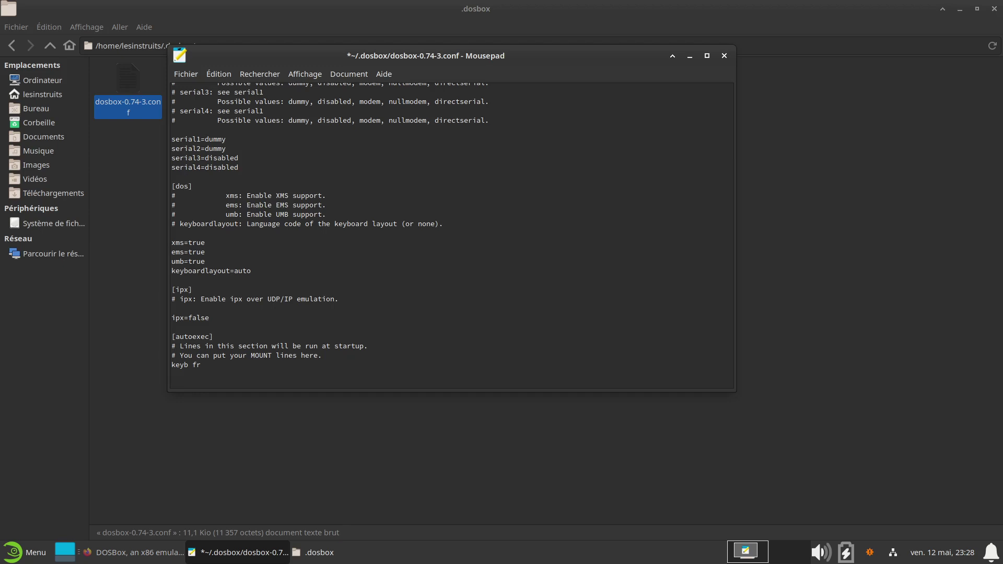
{"action": "key", "text": "Return"}
{"action": "type", "text": "mount c: /home/lesinstruits/Documents/DOS "}
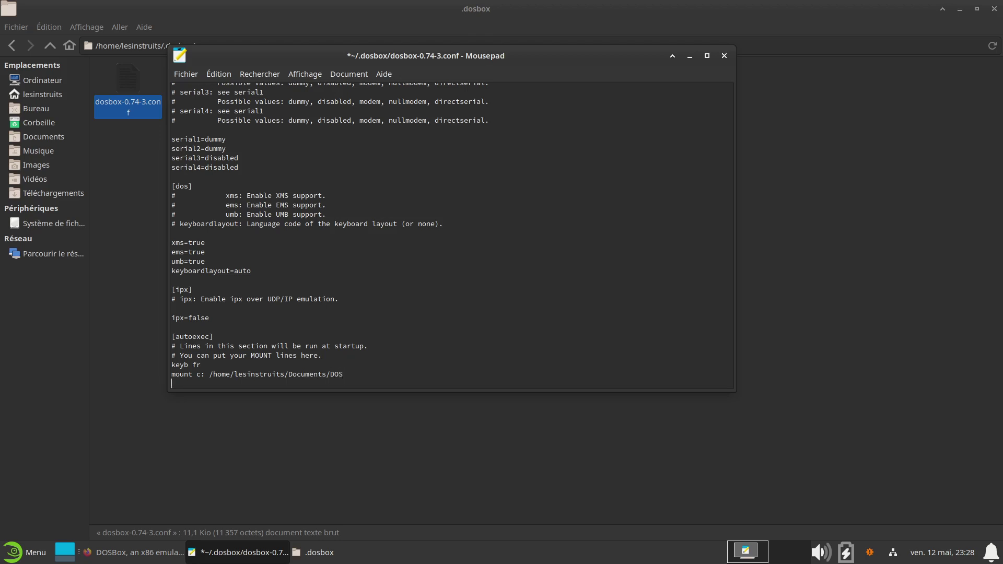
{"action": "type", "text": "c:"}
{"action": "key", "text": "Return"}
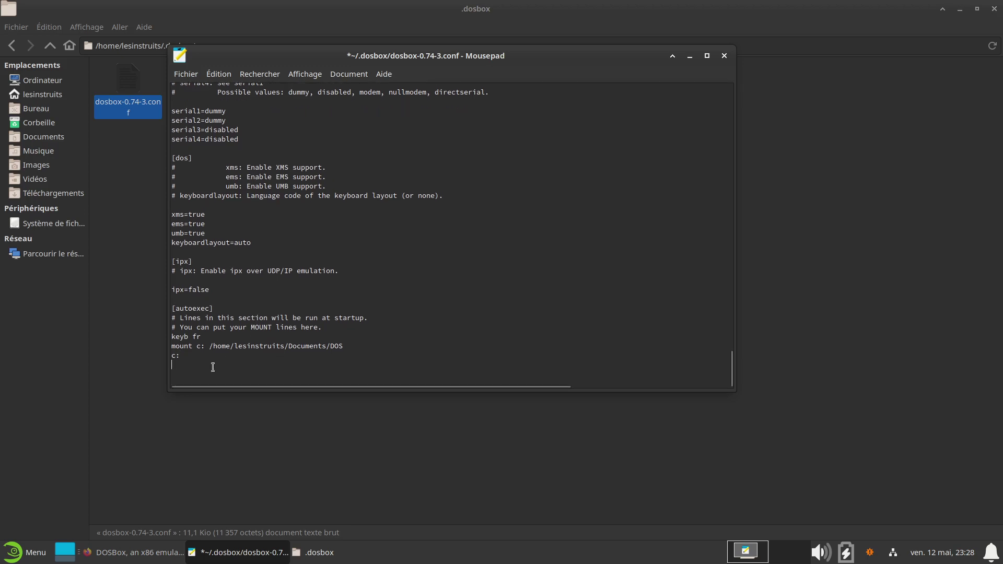
{"action": "type", "text": "cls"}
{"action": "left_click_drag", "start_coordinate": [185, 364], "coordinate": [172, 340]}
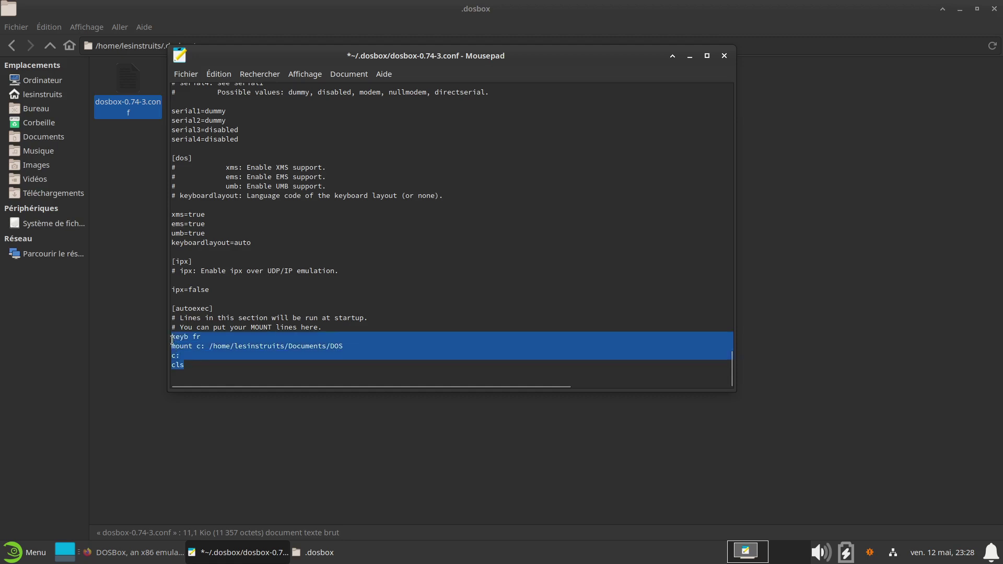
- Save the configuration file, and close the text editor and the file manager
{"action": "left_click", "coordinate": [194, 75]}
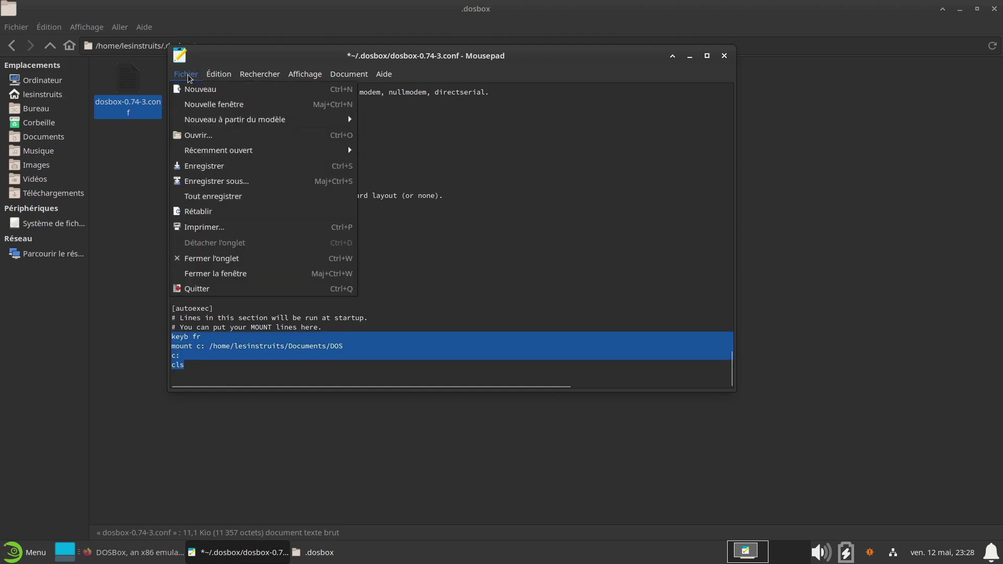
{"action": "left_click", "coordinate": [204, 166]}
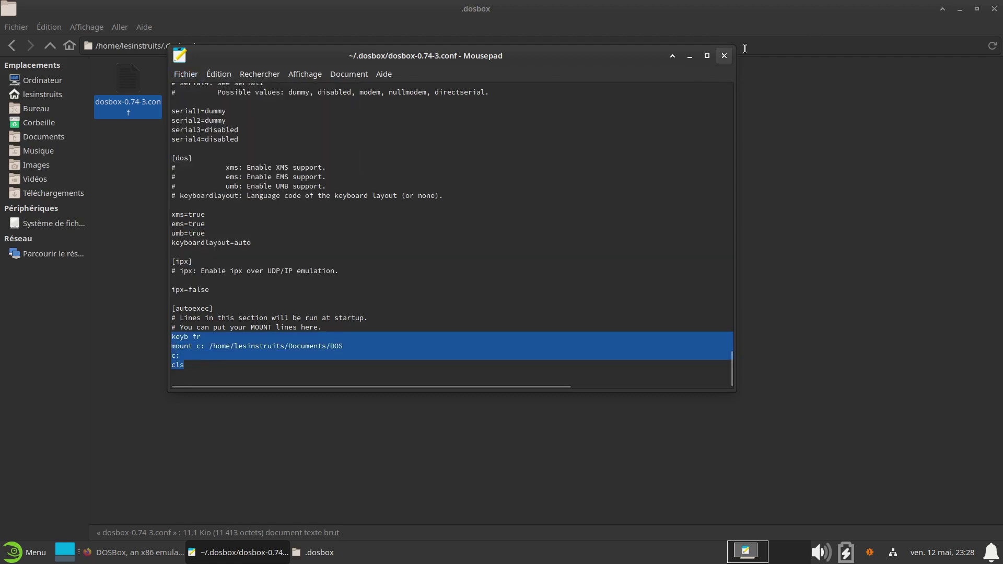
{"action": "left_click", "coordinate": [724, 55]}
{"action": "left_click", "coordinate": [994, 8]}
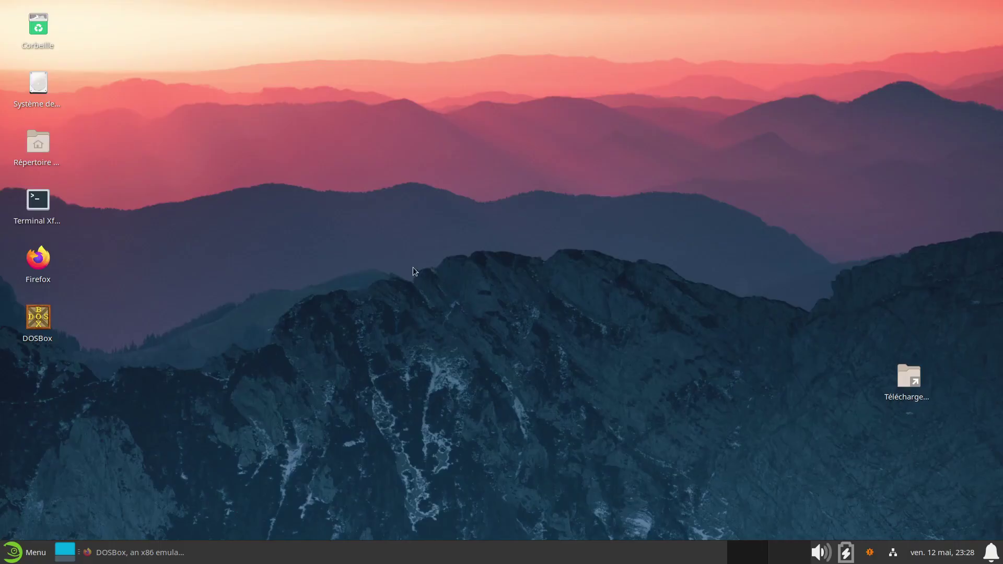
- Relaunch DOSBox from the desktop to check that the autoexec commands run at startup
{"action": "double_click", "coordinate": [39, 318]}
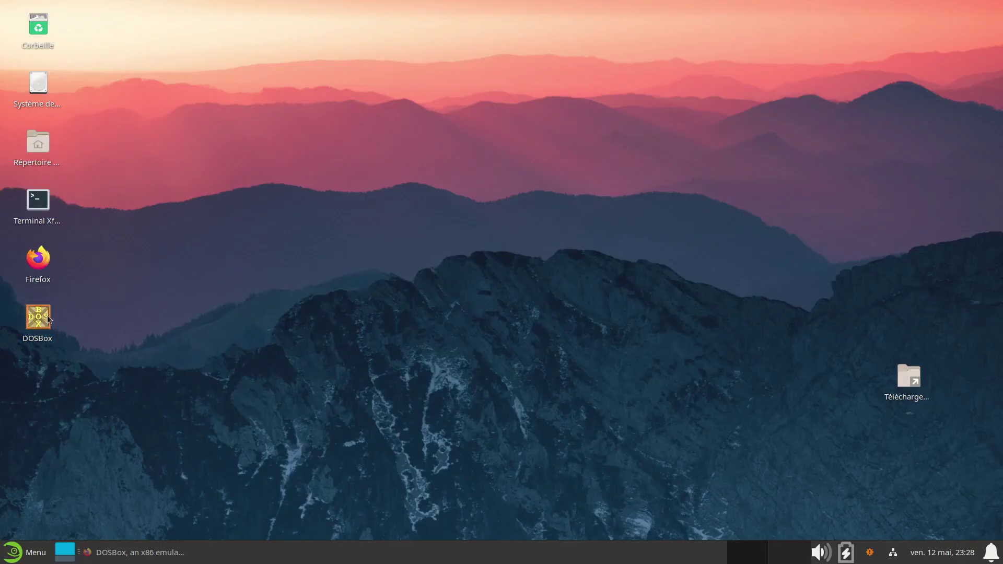
{"action": "left_click_drag", "start_coordinate": [480, 172], "coordinate": [403, 147]}
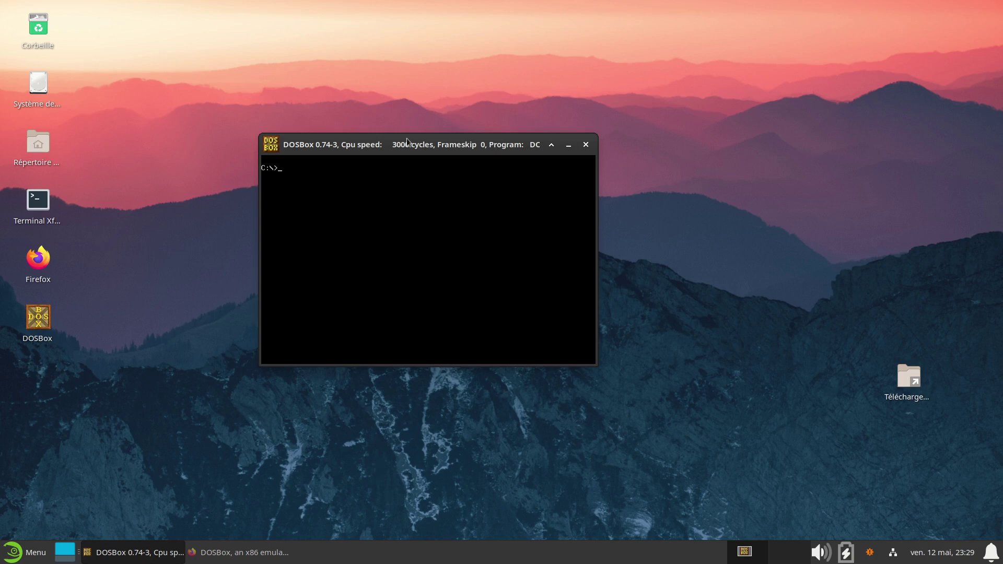
{"action": "left_click_drag", "start_coordinate": [407, 141], "coordinate": [464, 164]}
{"action": "left_click", "coordinate": [282, 552]}
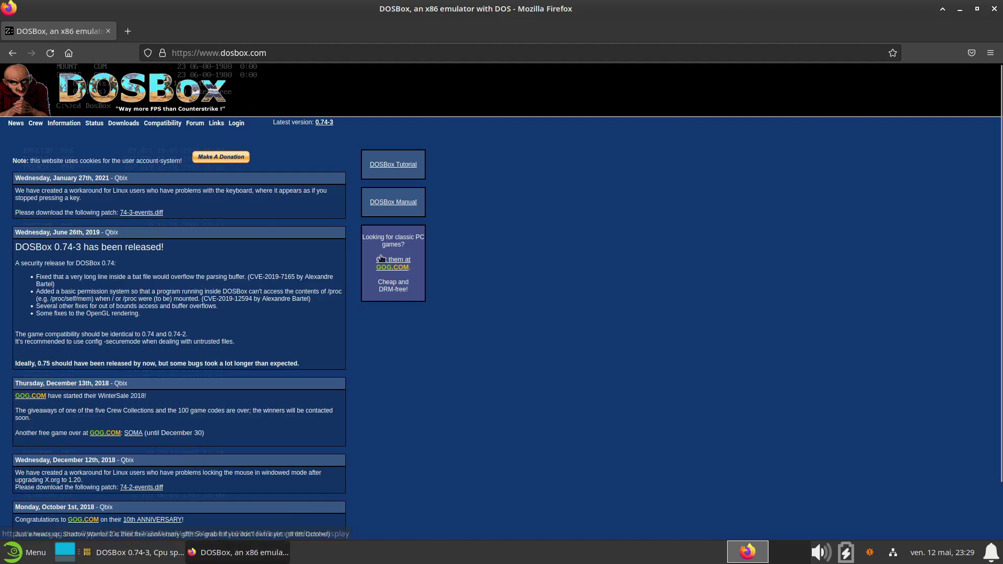
{"action": "key", "text": "ctrl+t"}
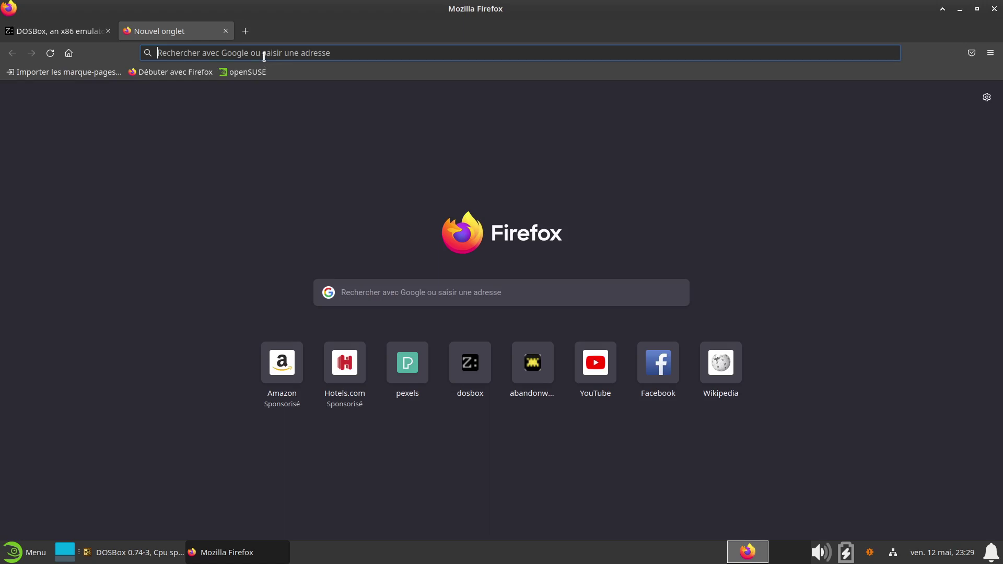
{"action": "type", "text": "www.google.fr/"}
{"action": "key", "text": "Return"}
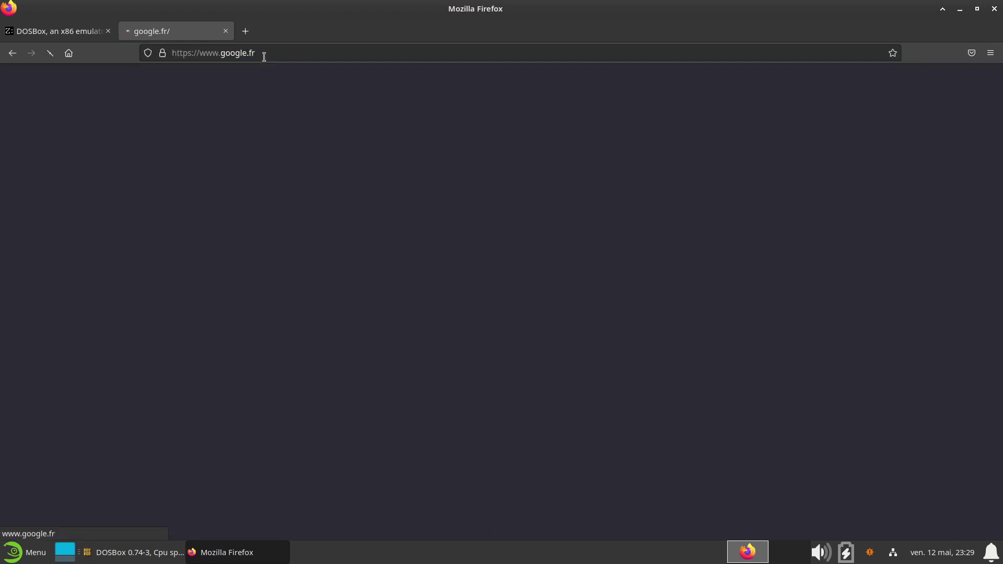
- Search Google for abandonware and open the Abandonware France website from the results
{"action": "left_click", "coordinate": [405, 271]}
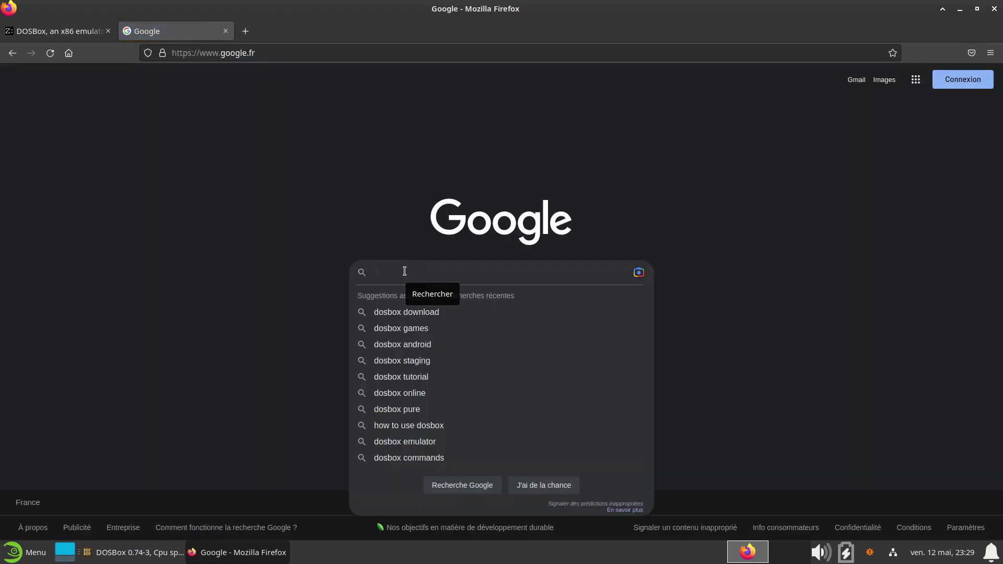
{"action": "type", "text": "aba"}
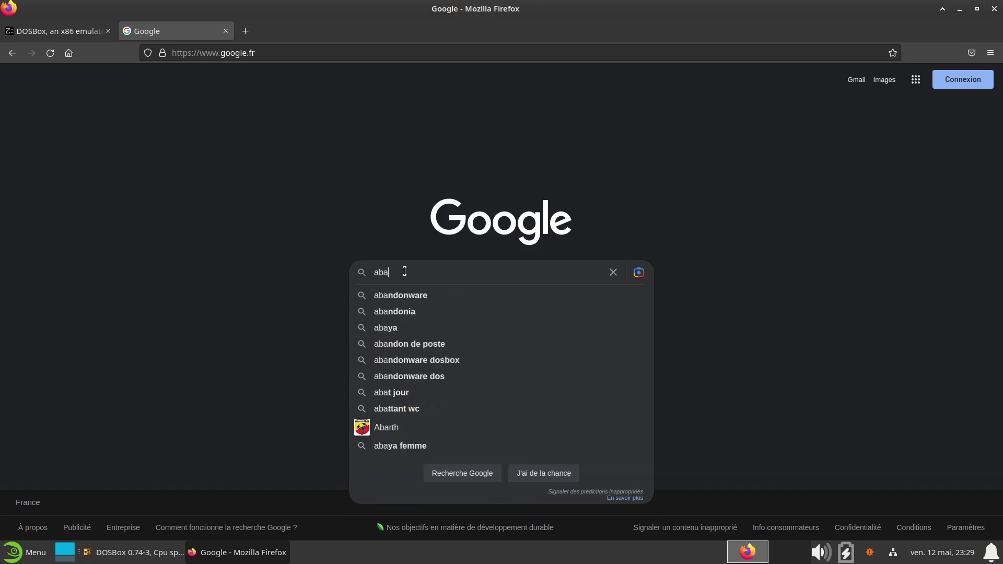
{"action": "type", "text": "n"}
{"action": "left_click", "coordinate": [415, 297]}
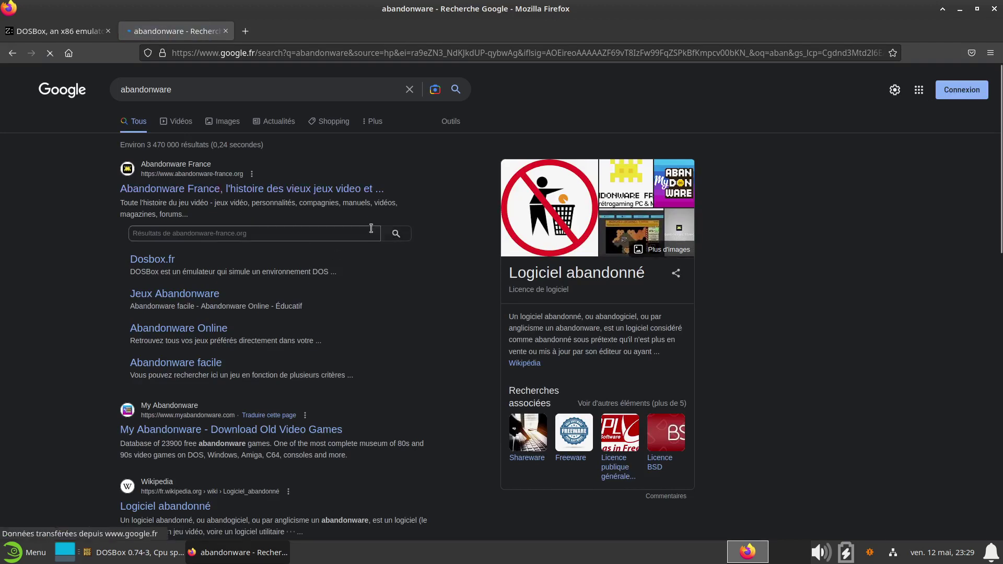
{"action": "left_click", "coordinate": [371, 228]}
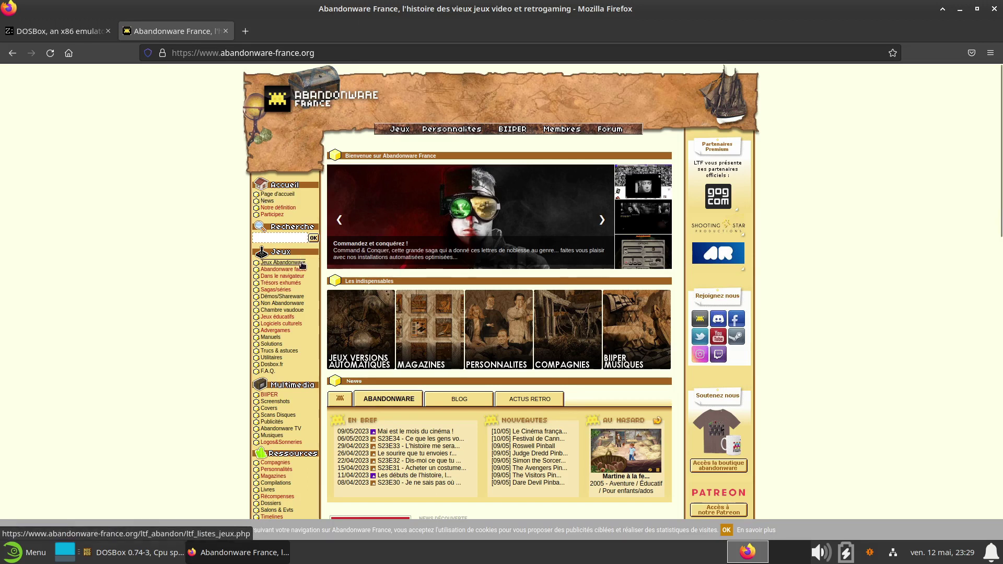
- Try searching the site for the Shufflepuck game, with its title written as one word and as two words
{"action": "left_click", "coordinate": [294, 234]}
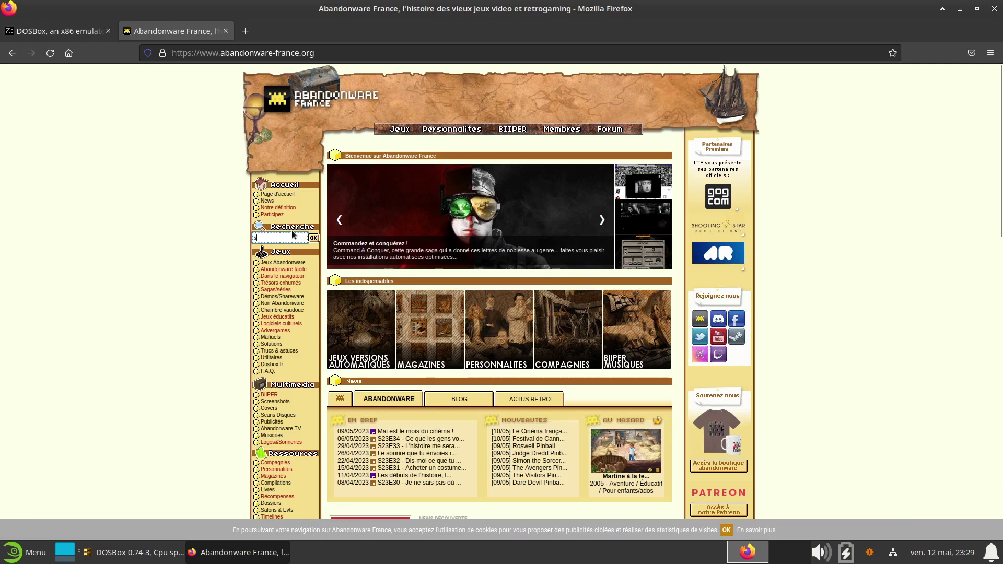
{"action": "type", "text": "shufle"}
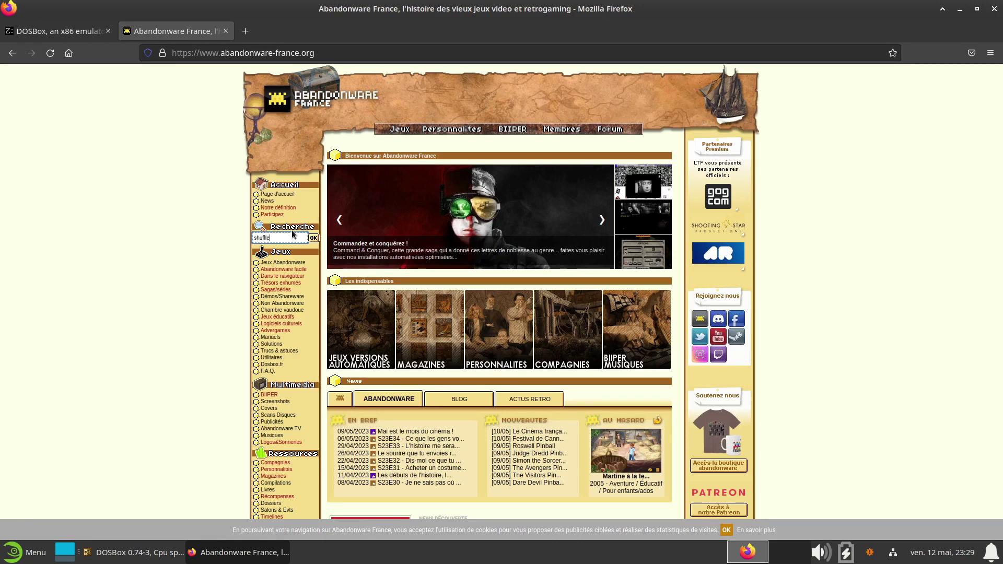
{"action": "type", "text": "flepuck"}
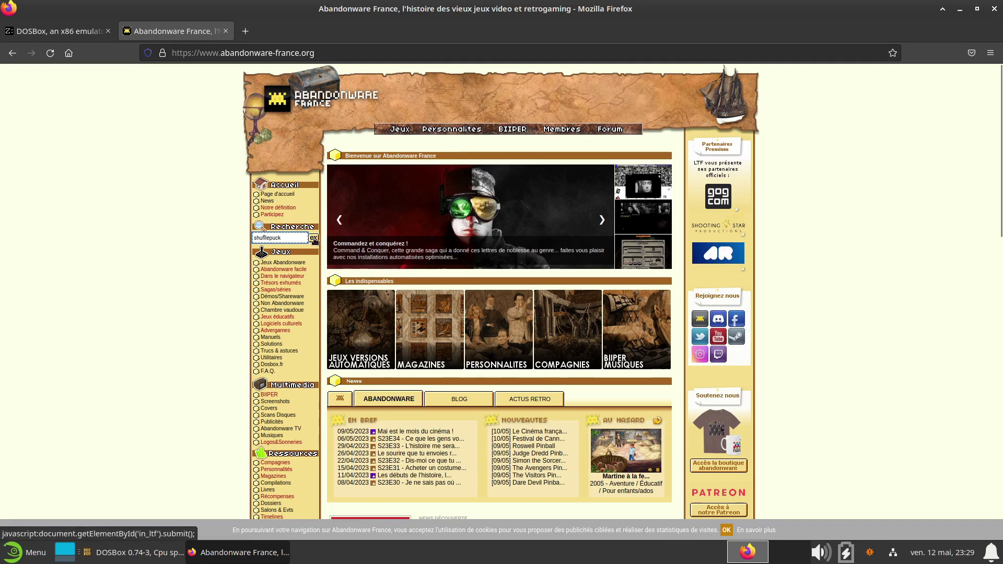
{"action": "left_click", "coordinate": [313, 237]}
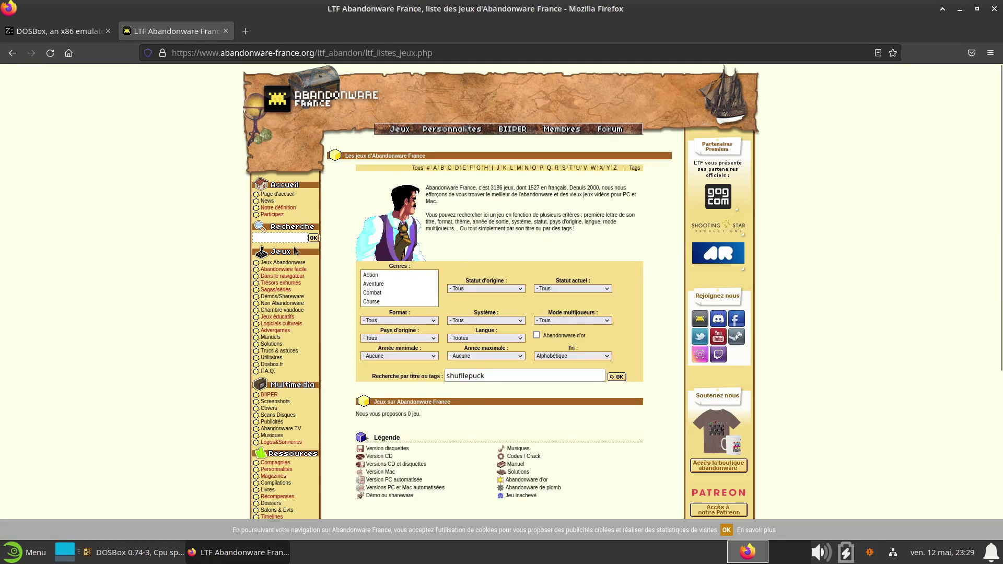
{"action": "left_click", "coordinate": [275, 236]}
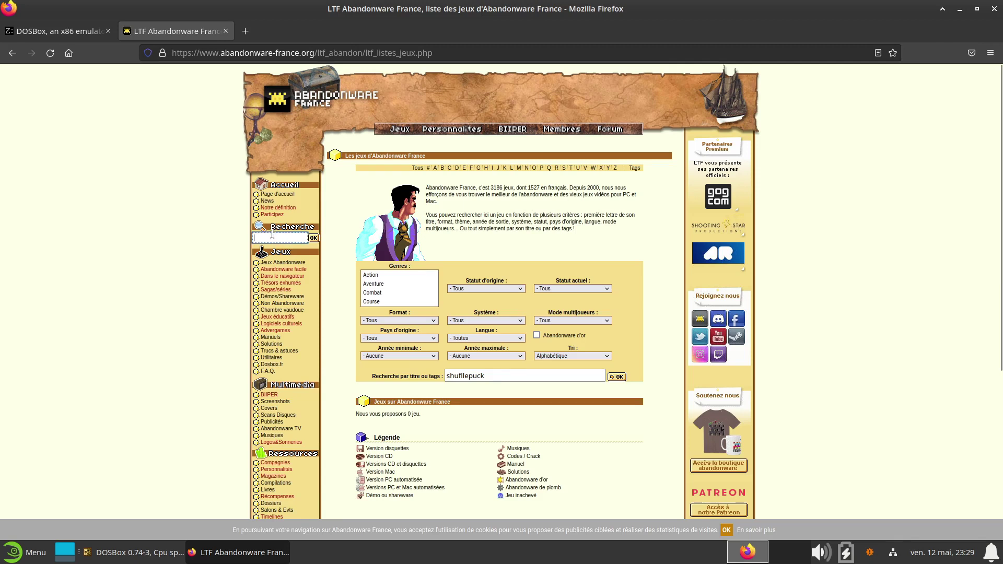
{"action": "left_click", "coordinate": [470, 372]}
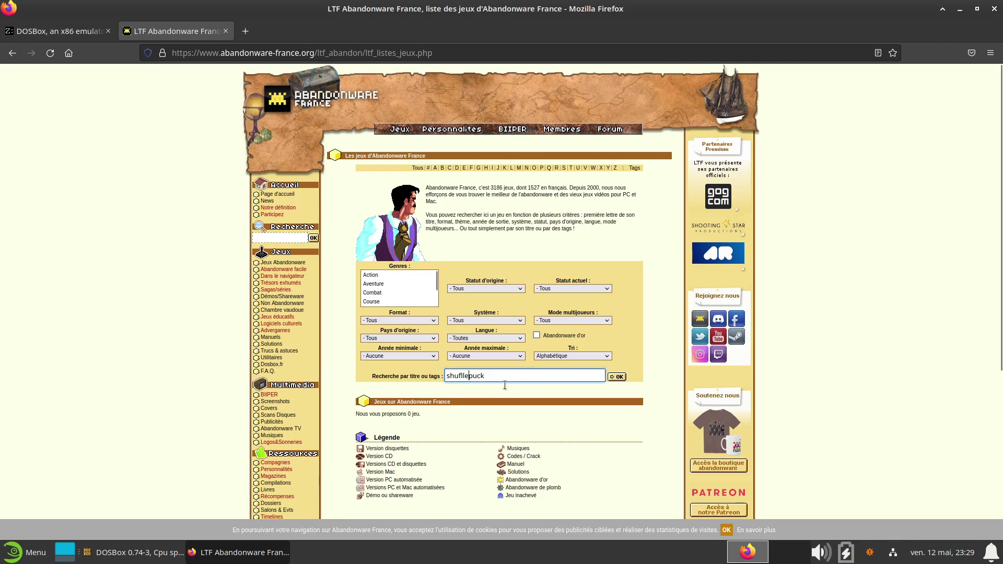
{"action": "left_click", "coordinate": [620, 383]}
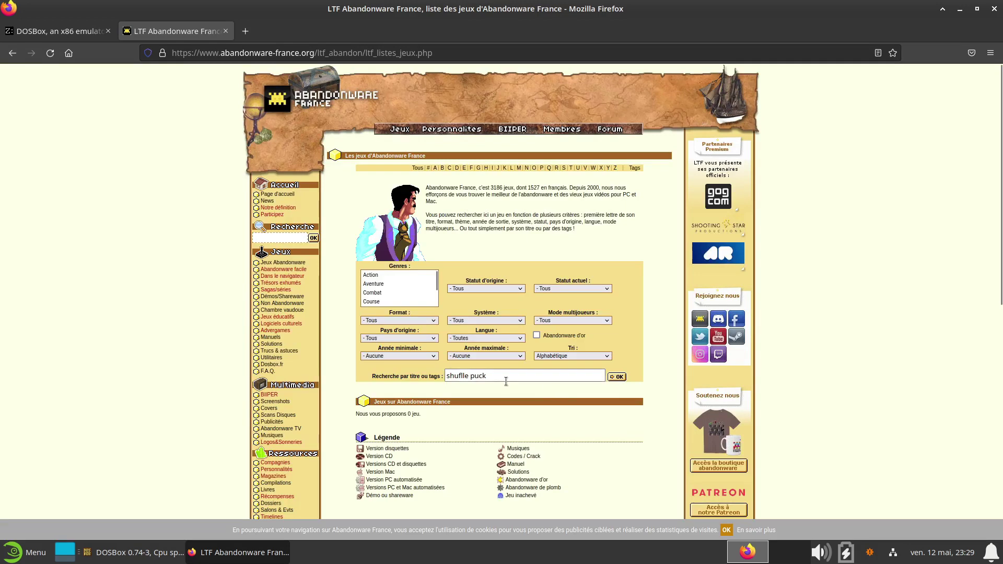
- Search the games list for shuffle and open the page of Shufflepuck Cafe (1989)
{"action": "left_click", "coordinate": [505, 381]}
{"action": "key", "text": "ctrl+a"}
{"action": "type", "text": "s"}
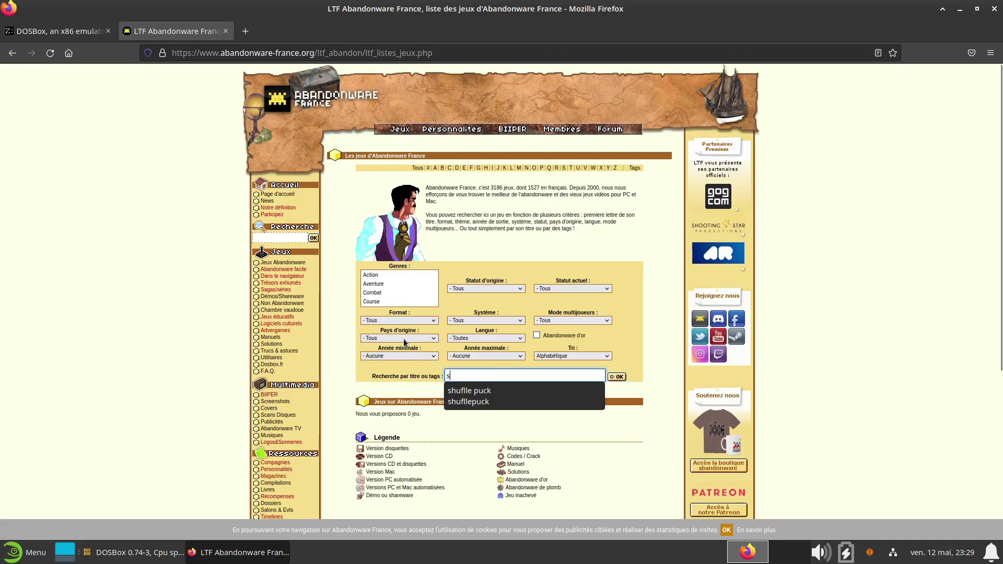
{"action": "type", "text": "huffle"}
{"action": "key", "text": "Return"}
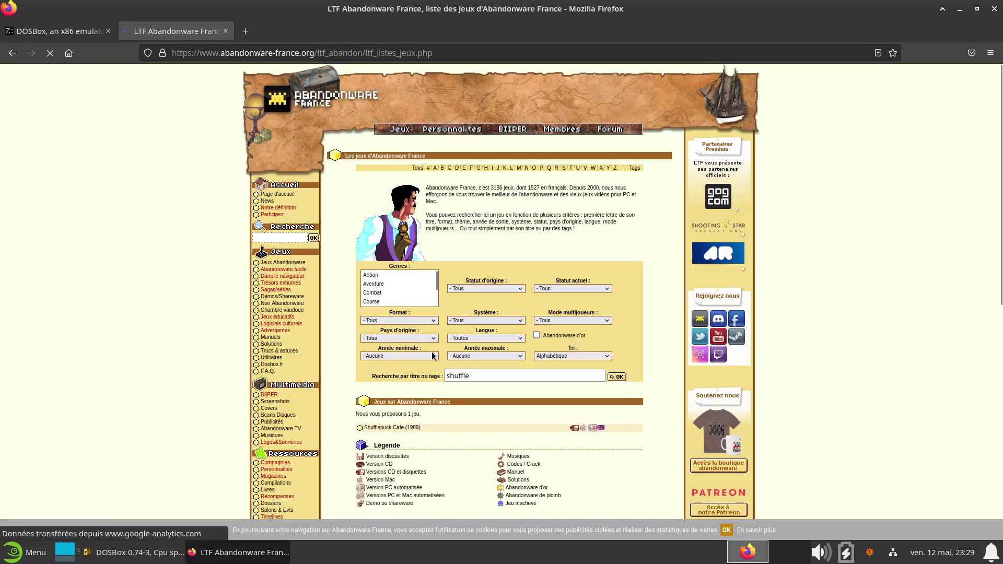
{"action": "left_click", "coordinate": [391, 429]}
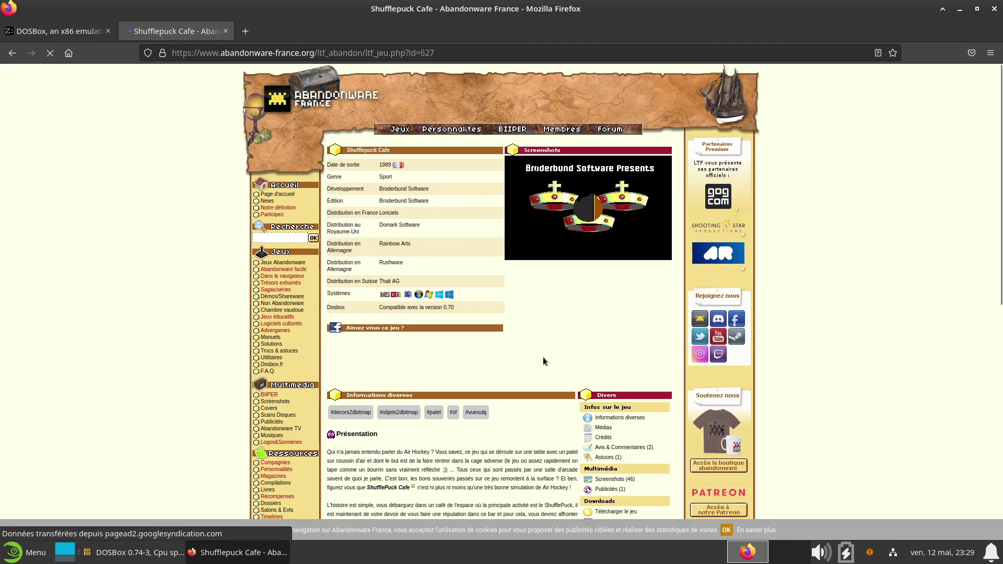
- Examine the Shufflepuck Cafe page, including its description, download links and the instructions for launching under DOSBox
{"action": "scroll", "coordinate": [544, 361], "scroll_direction": "down", "scroll_amount": 5}
{"action": "scroll", "coordinate": [507, 308], "scroll_direction": "up", "scroll_amount": 5}
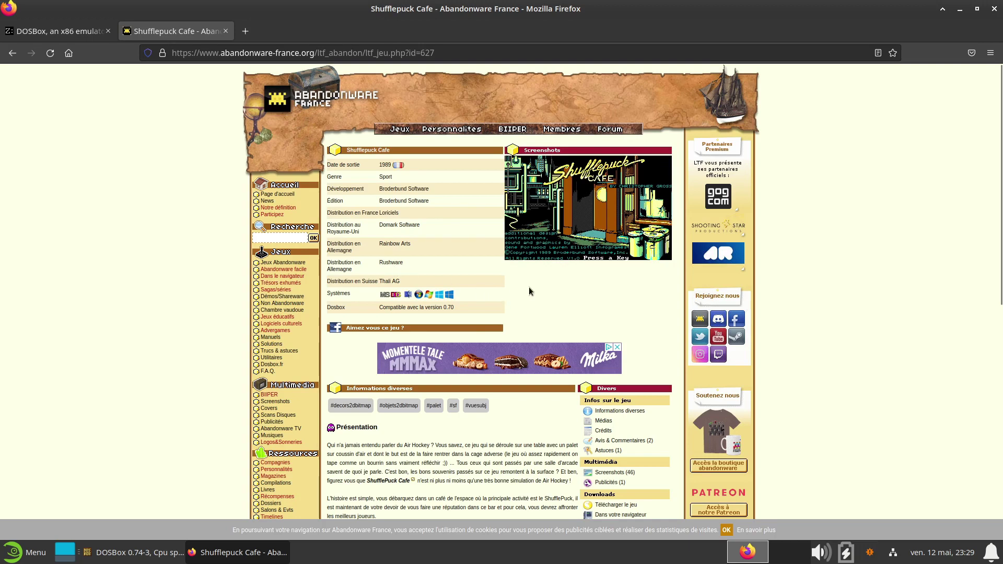
{"action": "scroll", "coordinate": [607, 301], "scroll_direction": "down", "scroll_amount": 3}
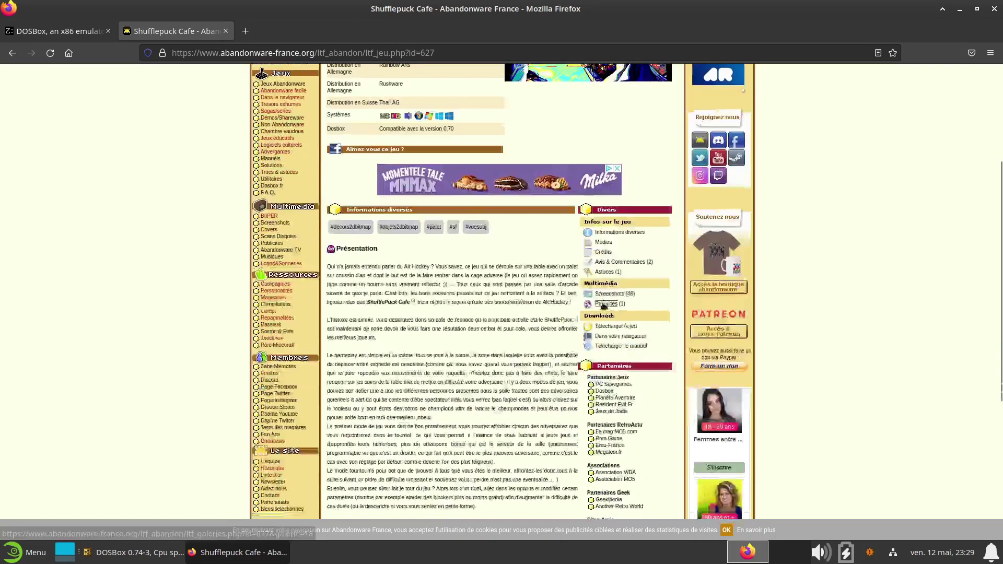
{"action": "scroll", "coordinate": [530, 287], "scroll_direction": "down", "scroll_amount": 4}
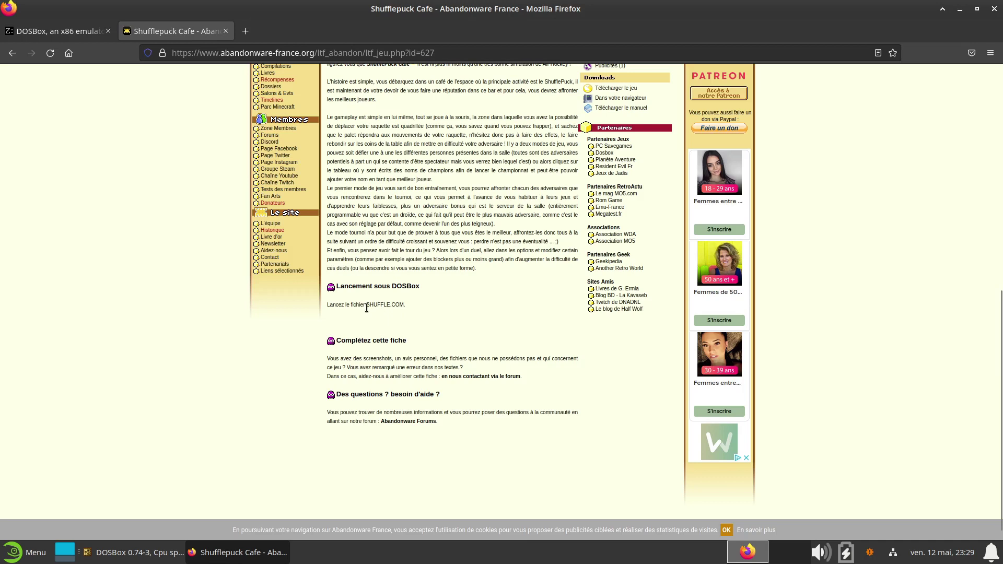
{"action": "left_click_drag", "start_coordinate": [367, 308], "coordinate": [396, 306]}
{"action": "scroll", "coordinate": [462, 289], "scroll_direction": "up", "scroll_amount": 3}
{"action": "scroll", "coordinate": [462, 289], "scroll_direction": "up", "scroll_amount": 4}
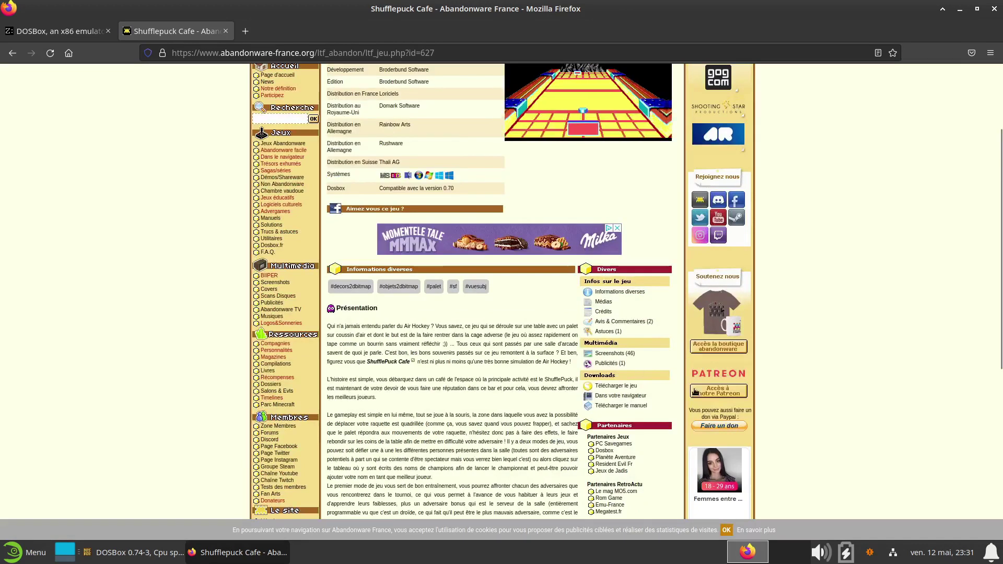
- Download the PC floppy version of Shufflepuck Cafe from the game's downloads, and close the download dialog and the browser
{"action": "left_click", "coordinate": [609, 387]}
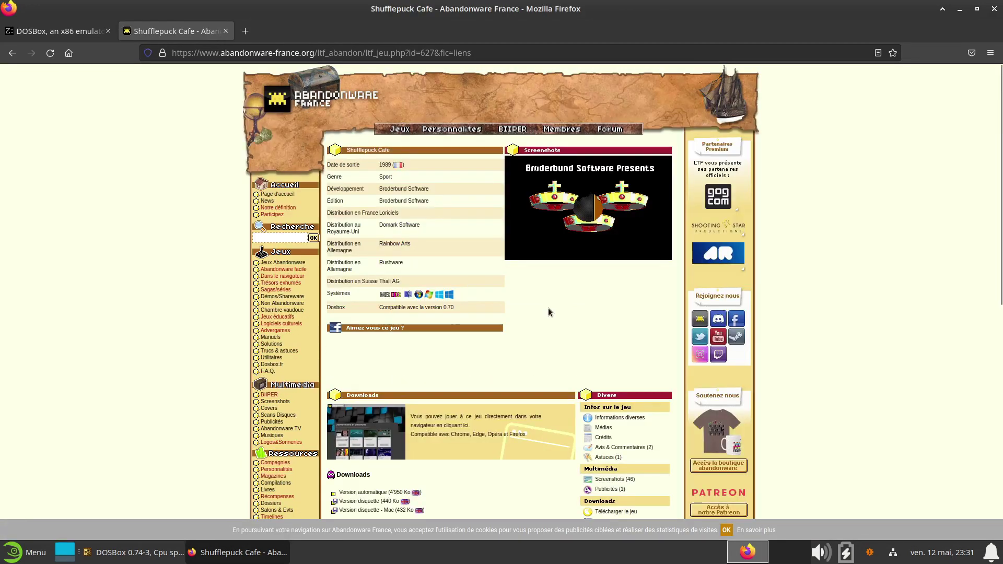
{"action": "scroll", "coordinate": [522, 324], "scroll_direction": "down", "scroll_amount": 2}
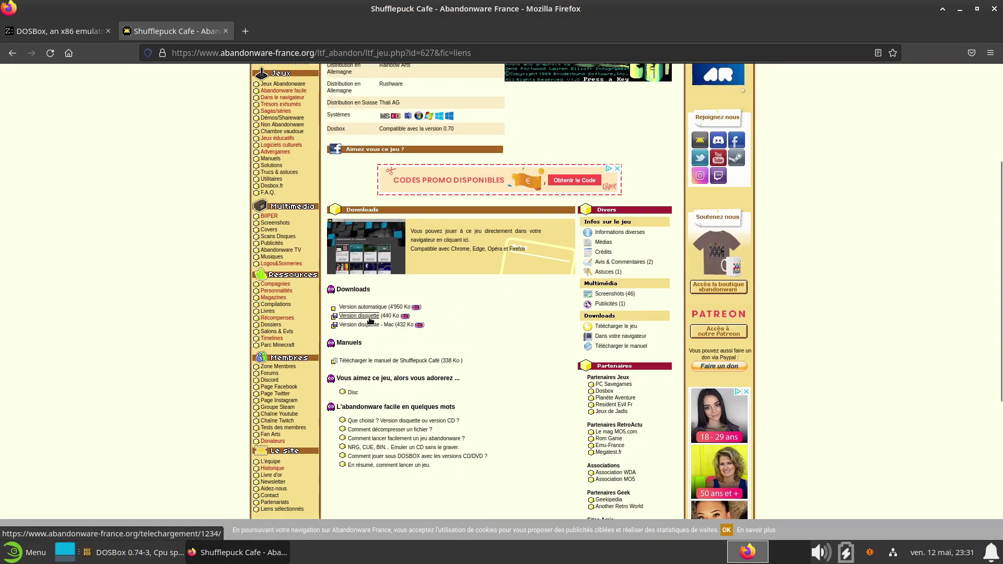
{"action": "left_click", "coordinate": [369, 316]}
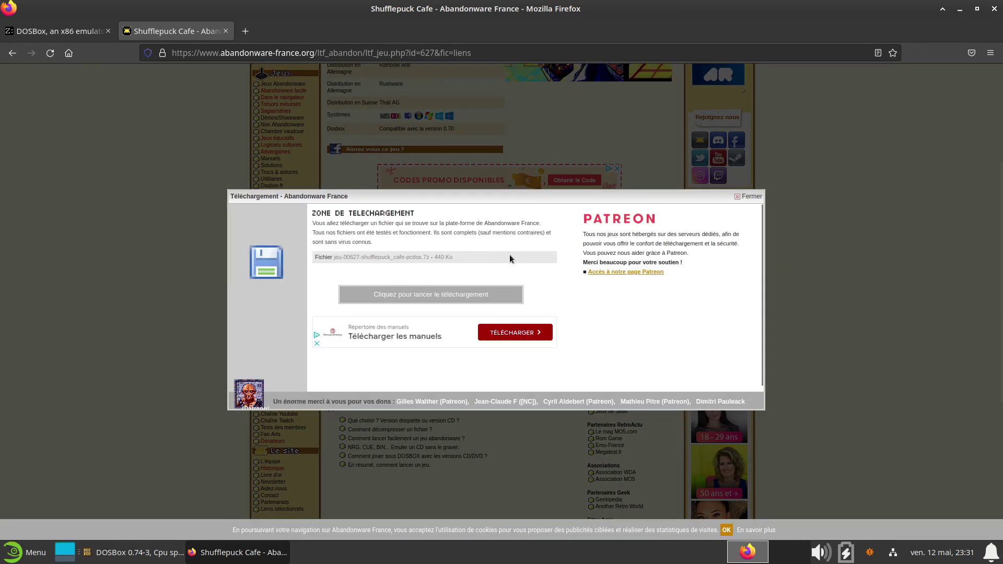
{"action": "left_click", "coordinate": [443, 296]}
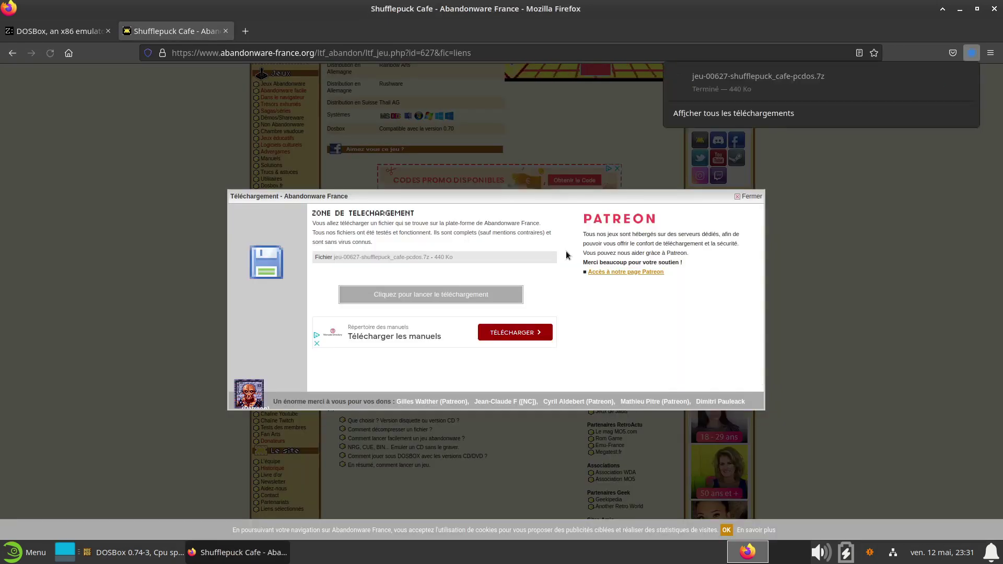
{"action": "left_click", "coordinate": [792, 204]}
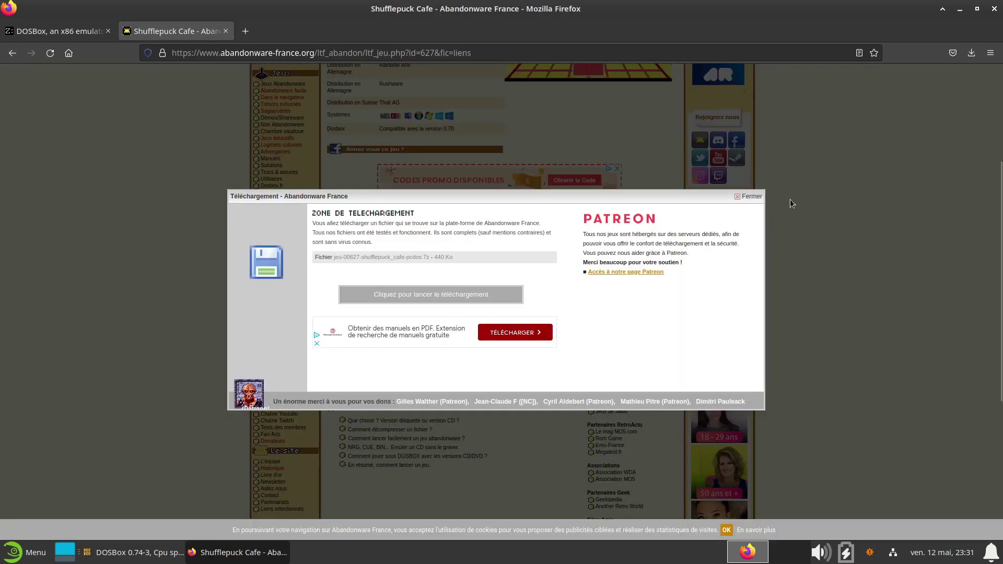
{"action": "left_click", "coordinate": [750, 197]}
{"action": "key", "text": "alt+F4"}
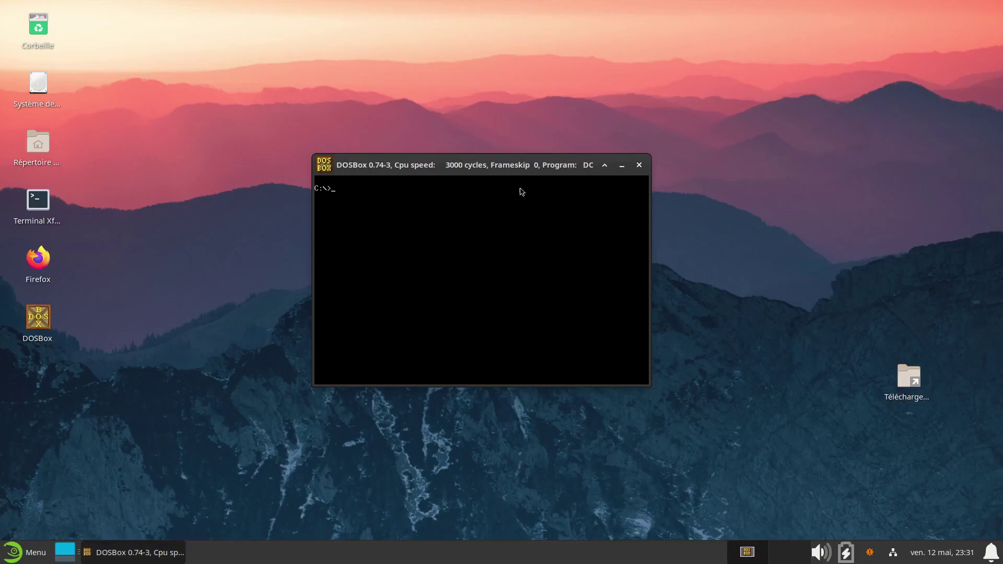
- Extract jeu-00627-shufflepuck_cafe-pcdos.7z in place in the Téléchargements folder, replacing the existing Lisez-Moi.txt
{"action": "double_click", "coordinate": [908, 374]}
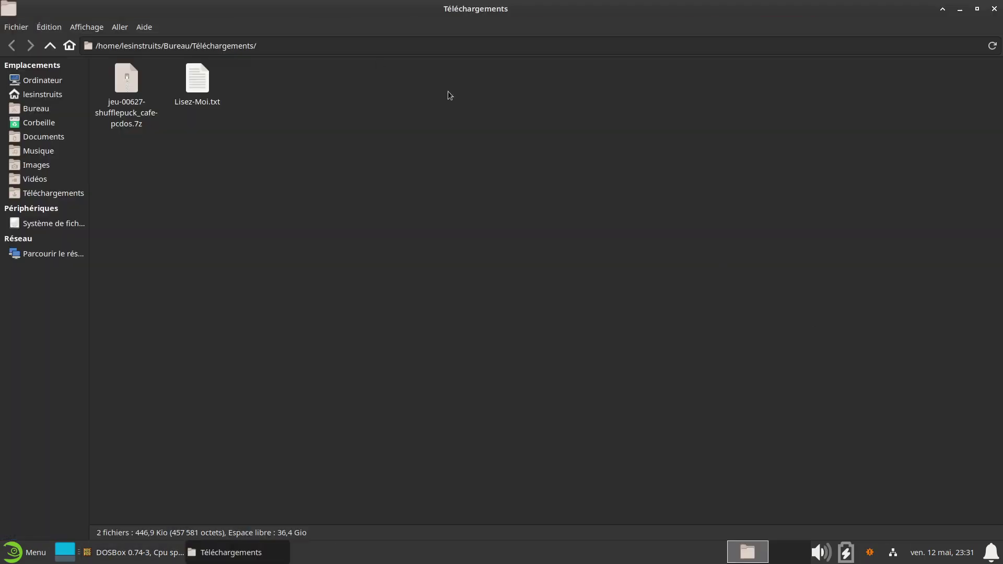
{"action": "left_click", "coordinate": [144, 116]}
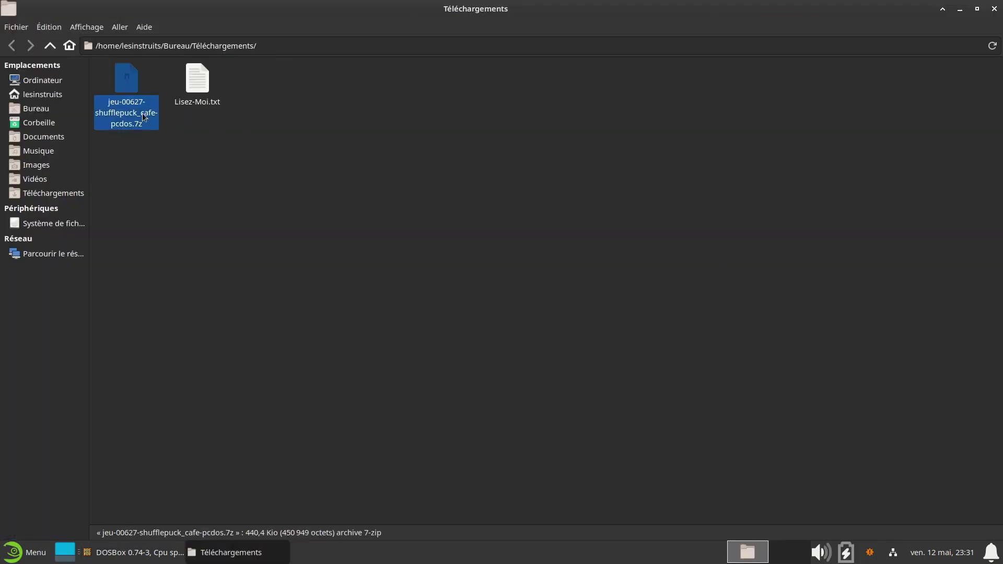
{"action": "right_click", "coordinate": [128, 84]}
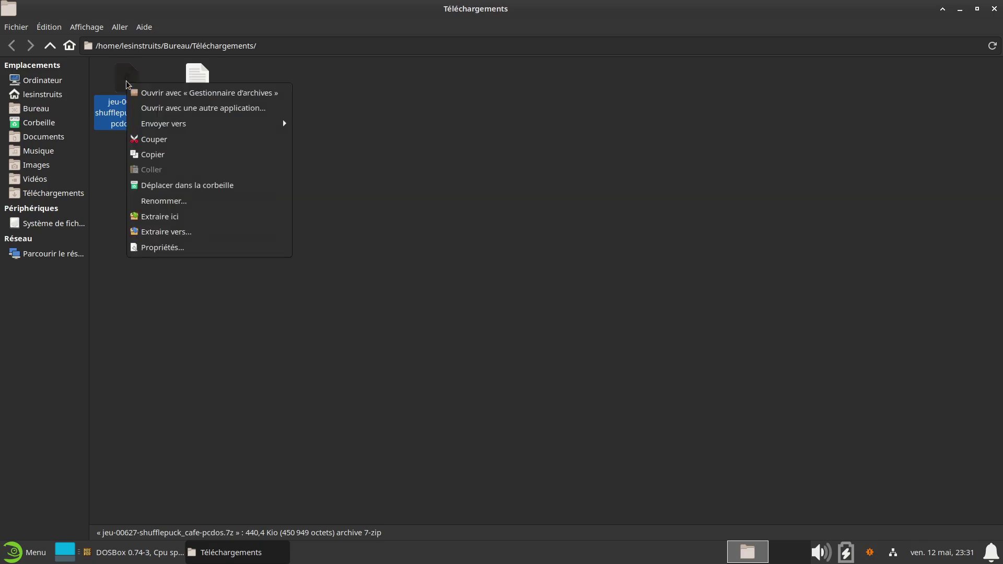
{"action": "left_click", "coordinate": [405, 108]}
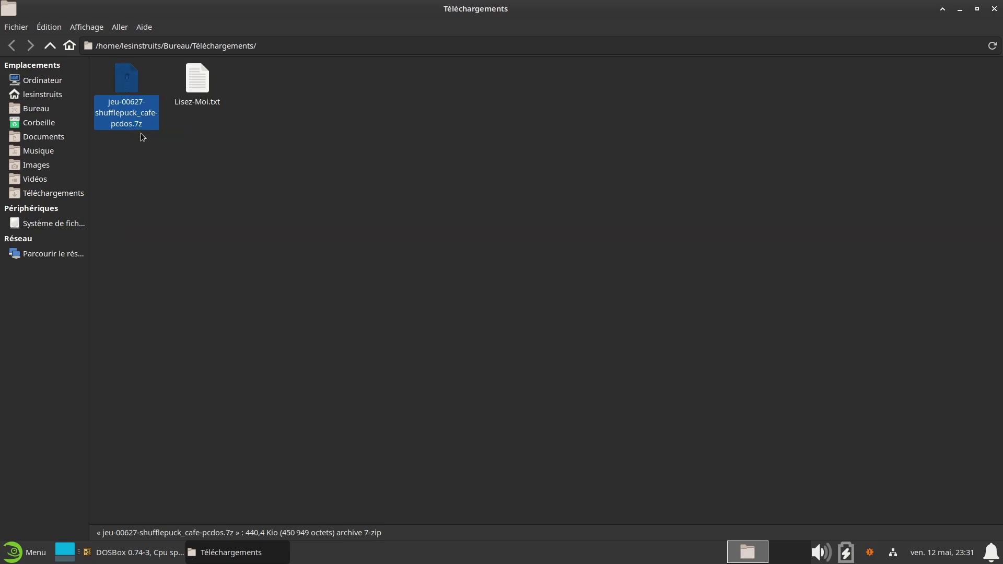
{"action": "right_click", "coordinate": [130, 106]}
{"action": "left_click", "coordinate": [167, 239]}
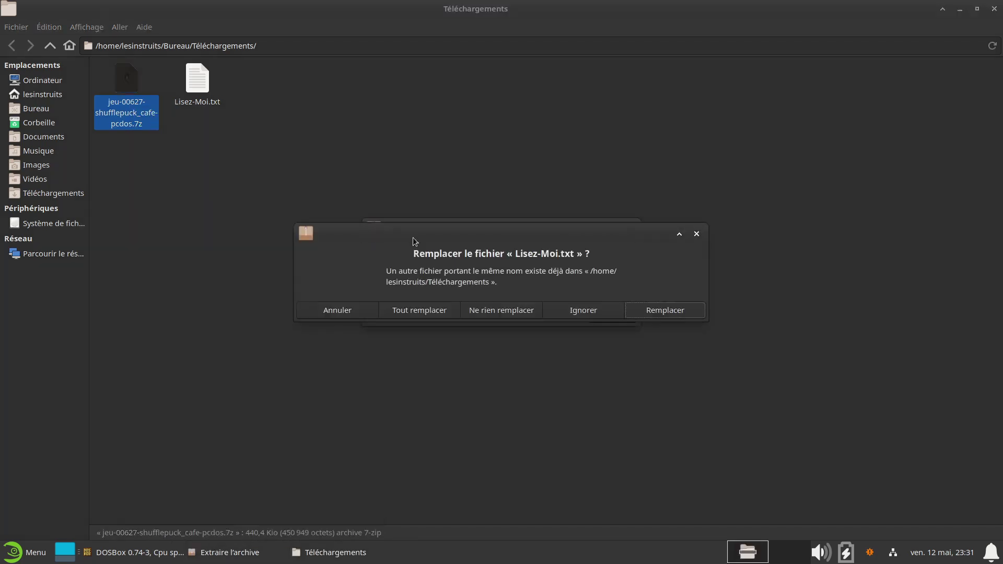
{"action": "left_click", "coordinate": [665, 311]}
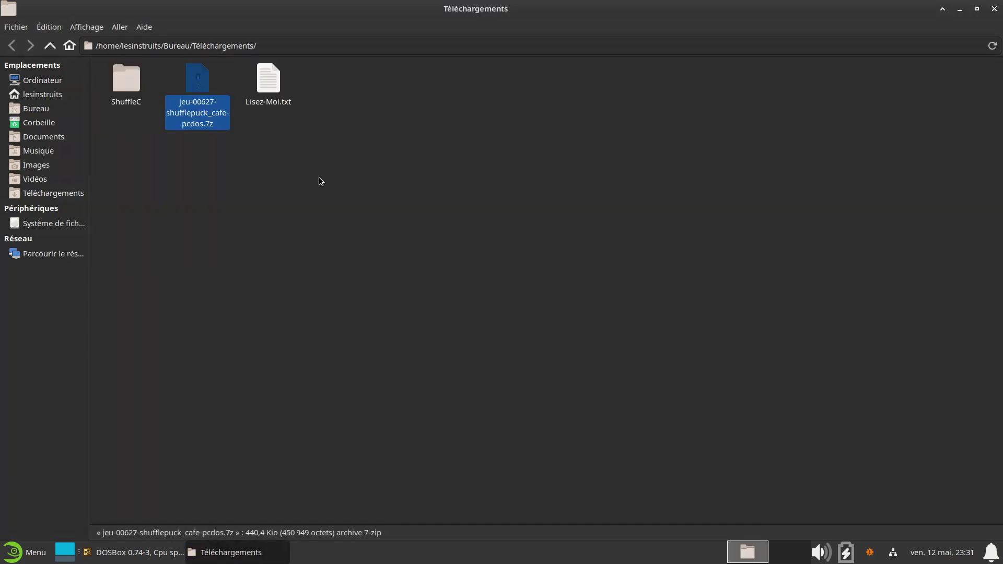
- Open the extracted ShuffleC folder and examine the game files it contains
{"action": "left_click", "coordinate": [130, 76]}
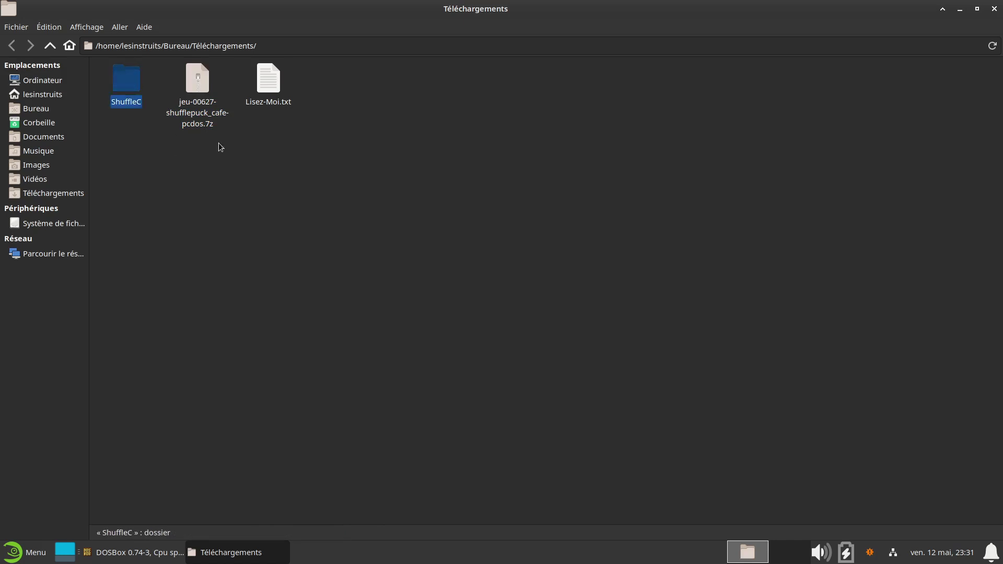
{"action": "double_click", "coordinate": [128, 78]}
{"action": "left_click_drag", "start_coordinate": [678, 128], "coordinate": [483, 140]}
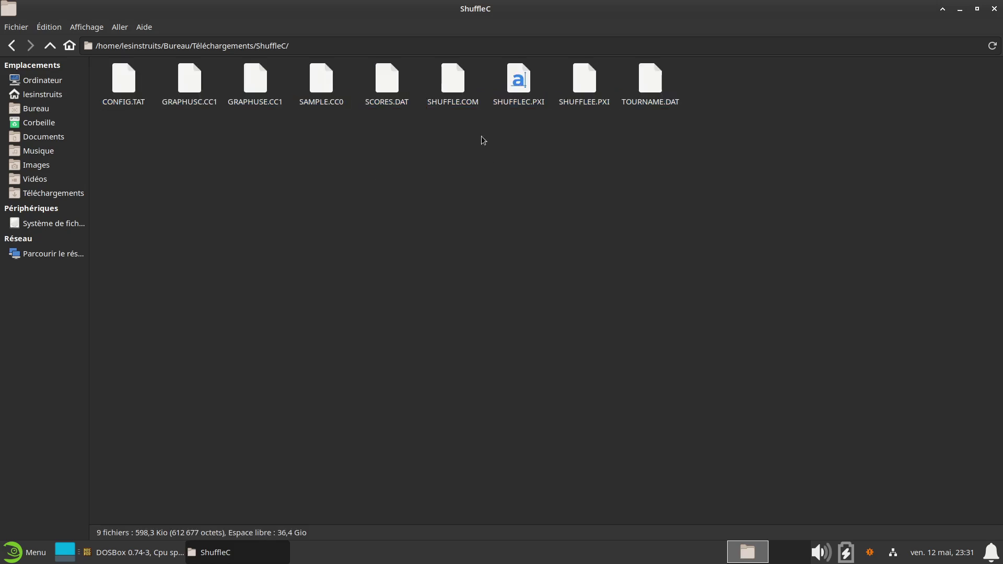
- Locate the game's SHUFFLE.COM program file in the ShuffleC folder and return to the Téléchargements folder
{"action": "left_click", "coordinate": [471, 108]}
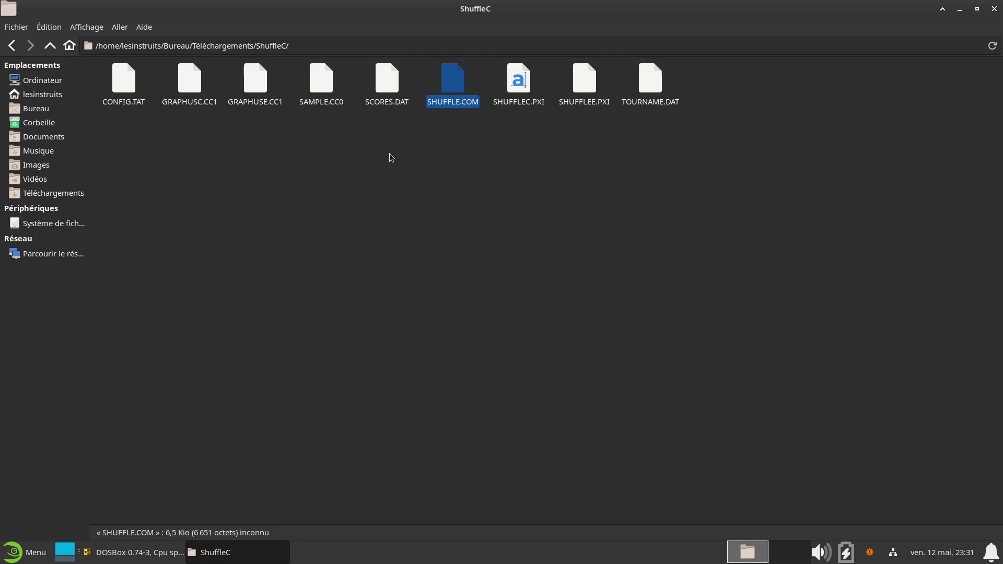
{"action": "left_click", "coordinate": [13, 49]}
{"action": "right_click", "coordinate": [126, 84]}
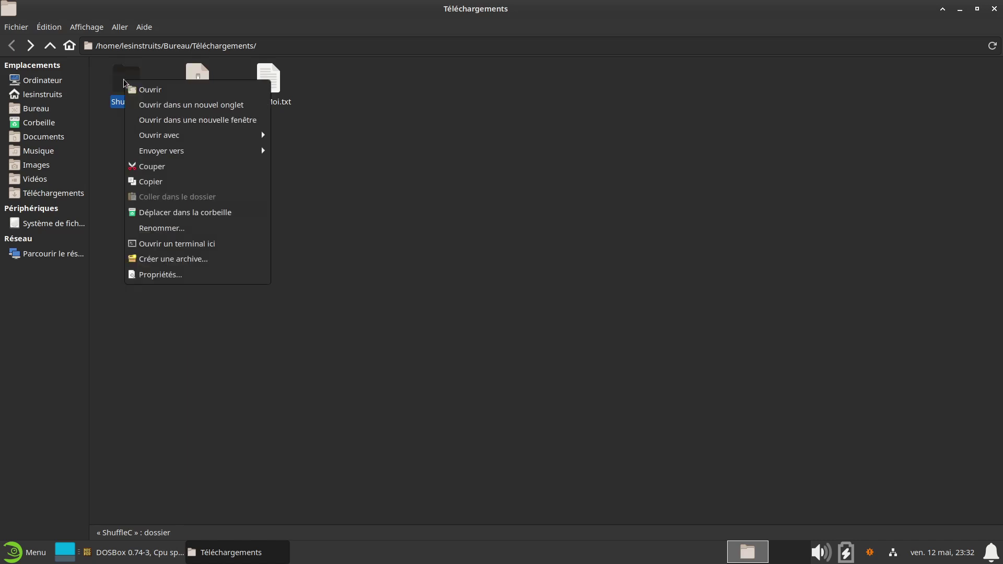
{"action": "key", "text": "Escape"}
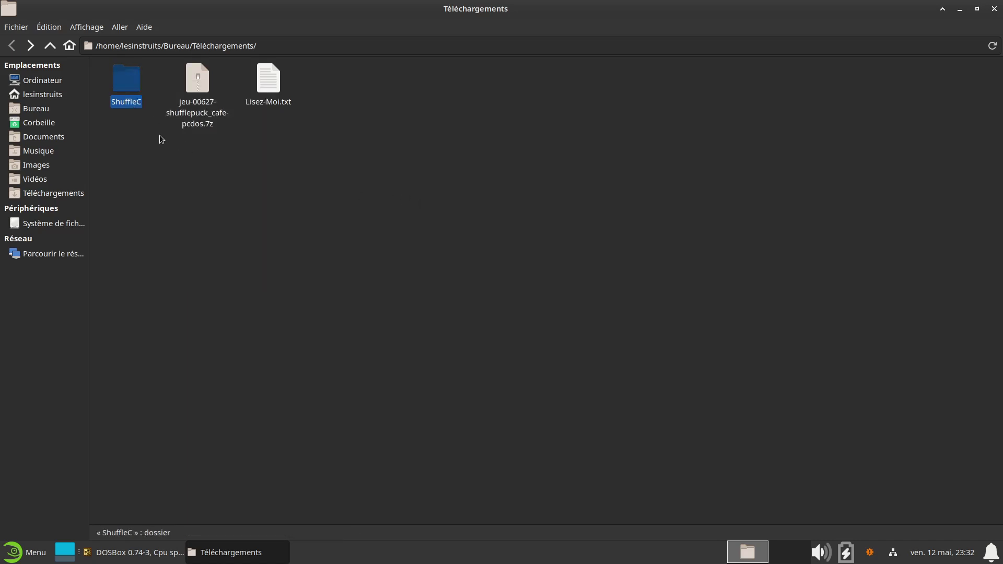
- Rename the archive jeu-00627-shufflepuck_cafe-pcdos.7z as Shuffle.7z
{"action": "left_click", "coordinate": [217, 127]}
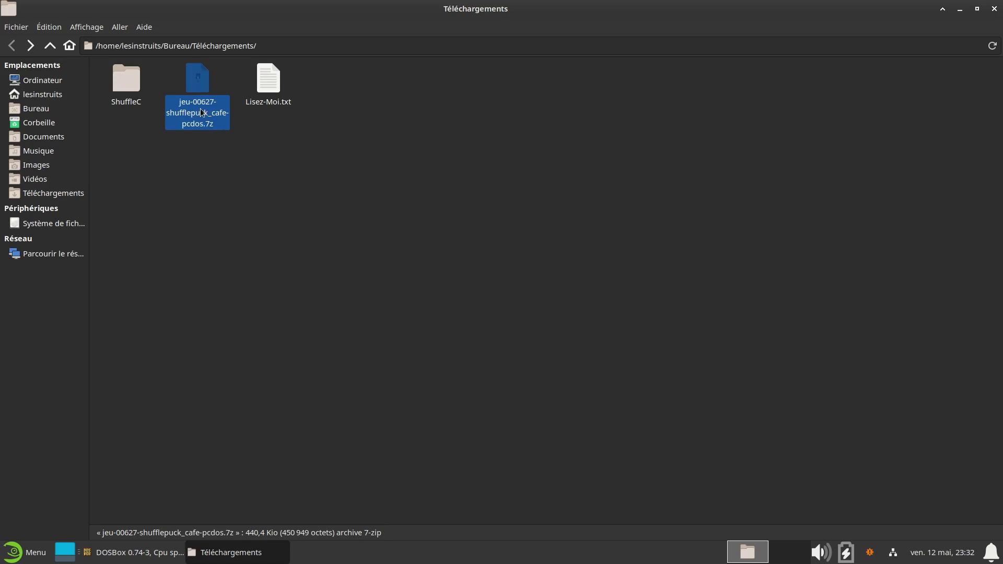
{"action": "right_click", "coordinate": [201, 112]}
{"action": "left_click", "coordinate": [188, 113]}
{"action": "right_click", "coordinate": [211, 127]}
{"action": "left_click", "coordinate": [225, 246]}
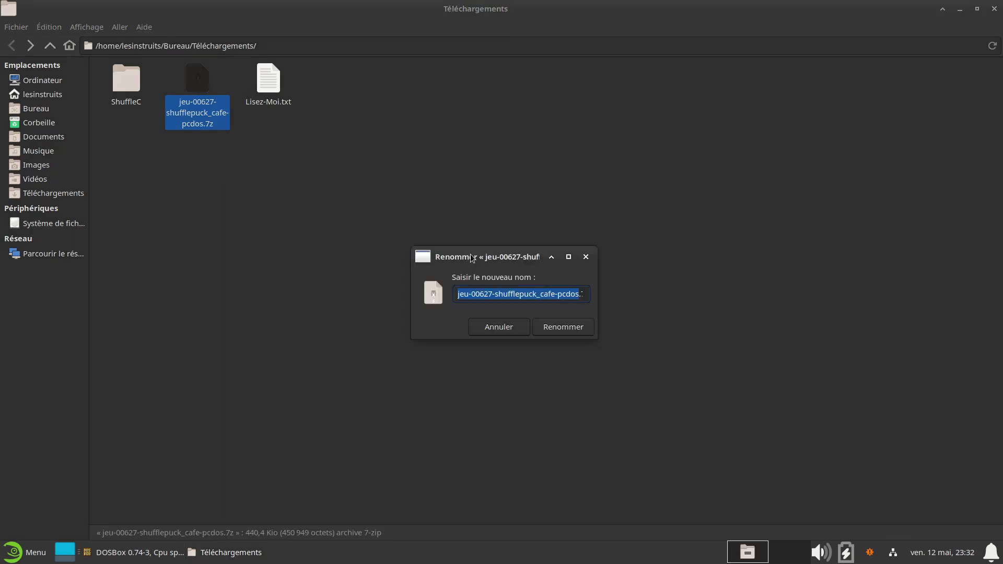
{"action": "type", "text": "Shuffle"}
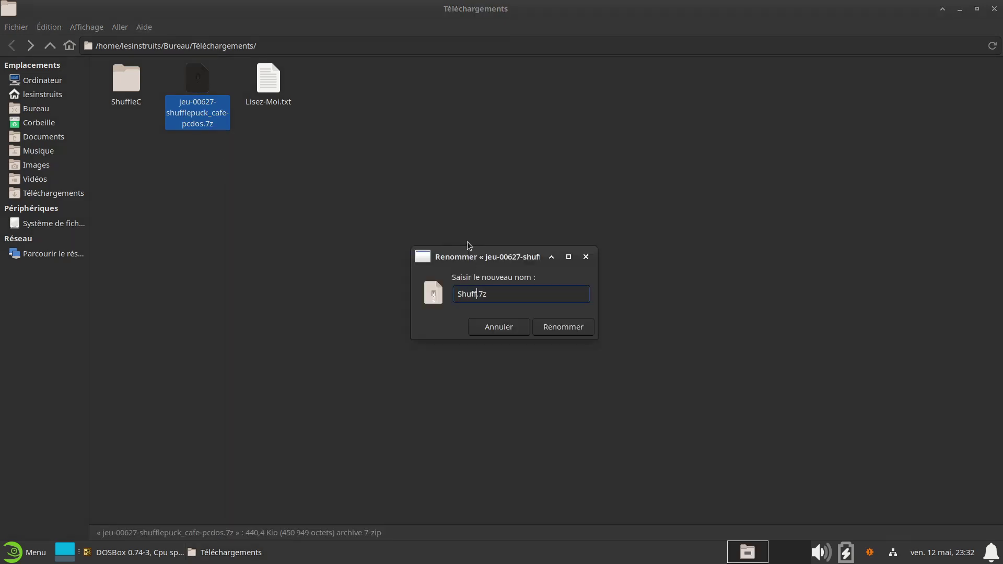
{"action": "left_click", "coordinate": [554, 334]}
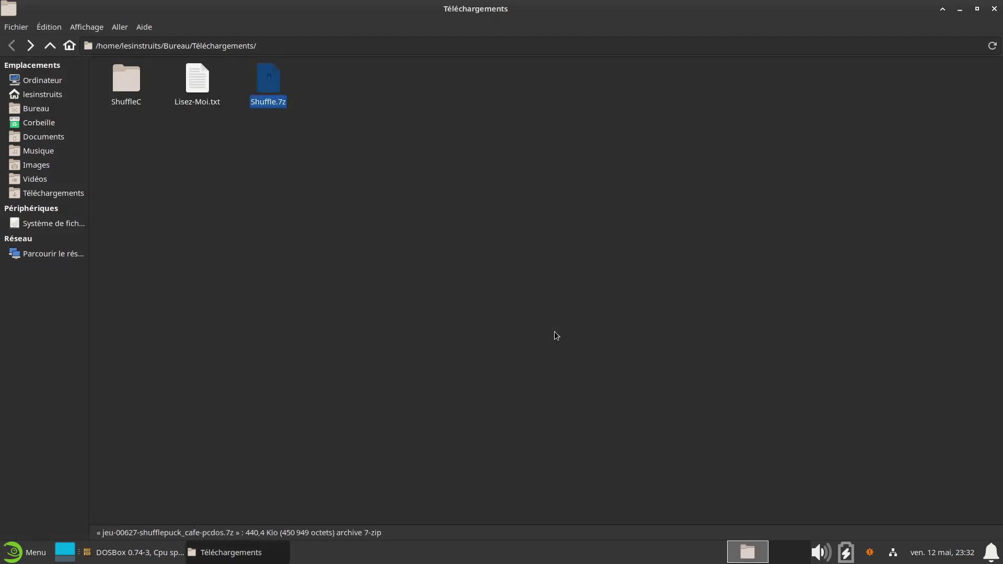
{"action": "left_click", "coordinate": [268, 121]}
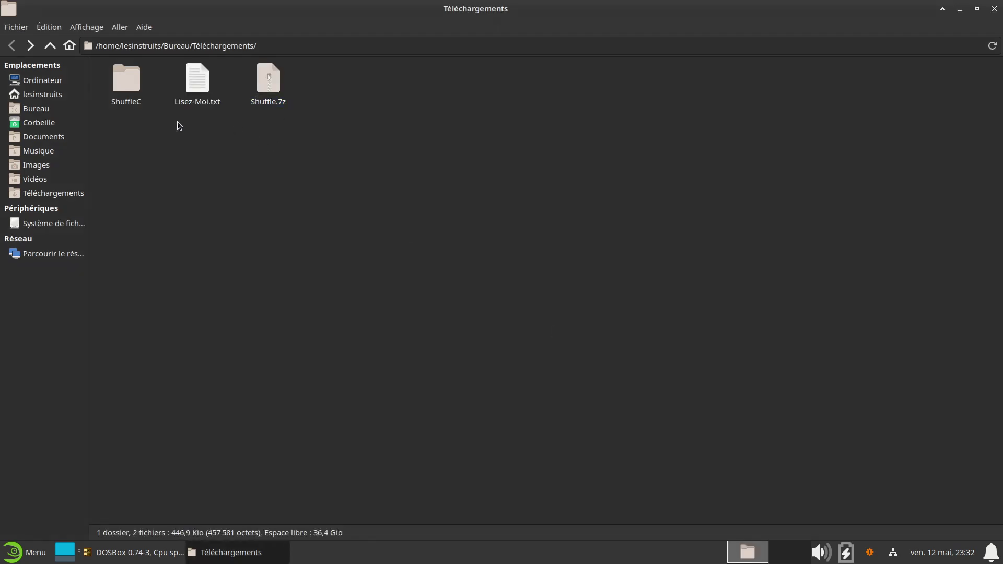
- Move the ShuffleC folder from Téléchargements into the DOS folder inside Documents, and close the file manager
{"action": "left_click", "coordinate": [125, 81]}
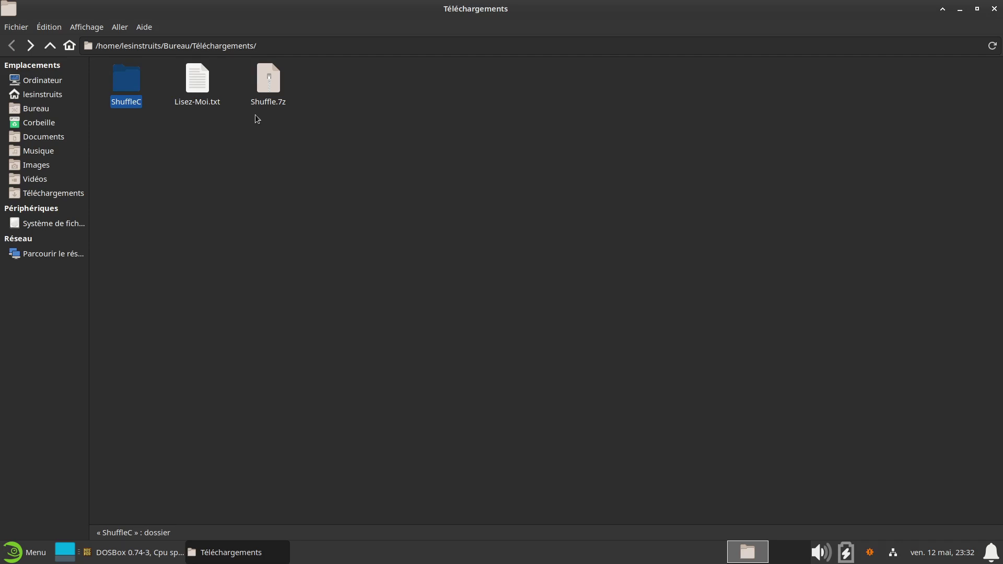
{"action": "right_click", "coordinate": [132, 85]}
{"action": "left_click", "coordinate": [151, 169]}
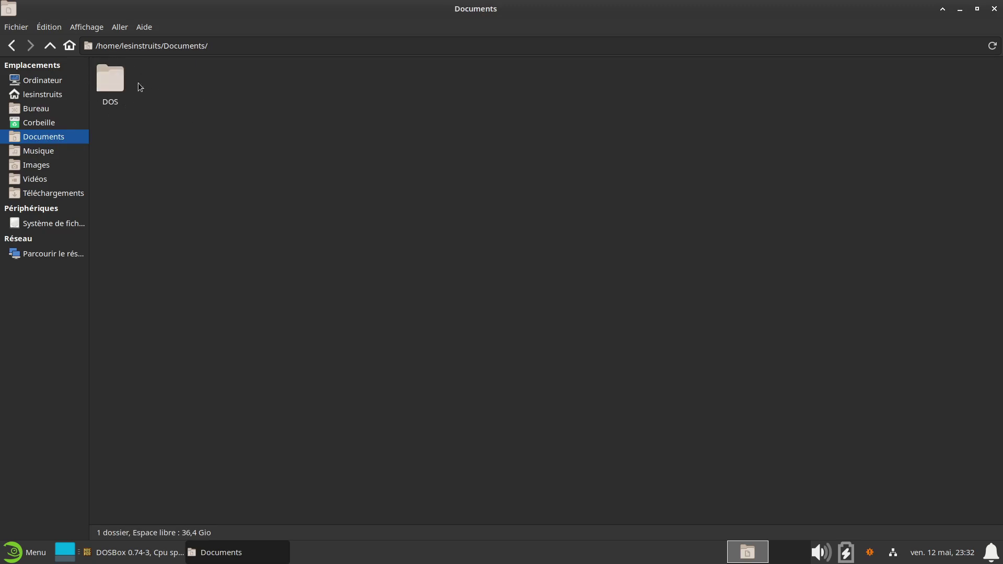
{"action": "double_click", "coordinate": [114, 83]}
{"action": "right_click", "coordinate": [138, 109]}
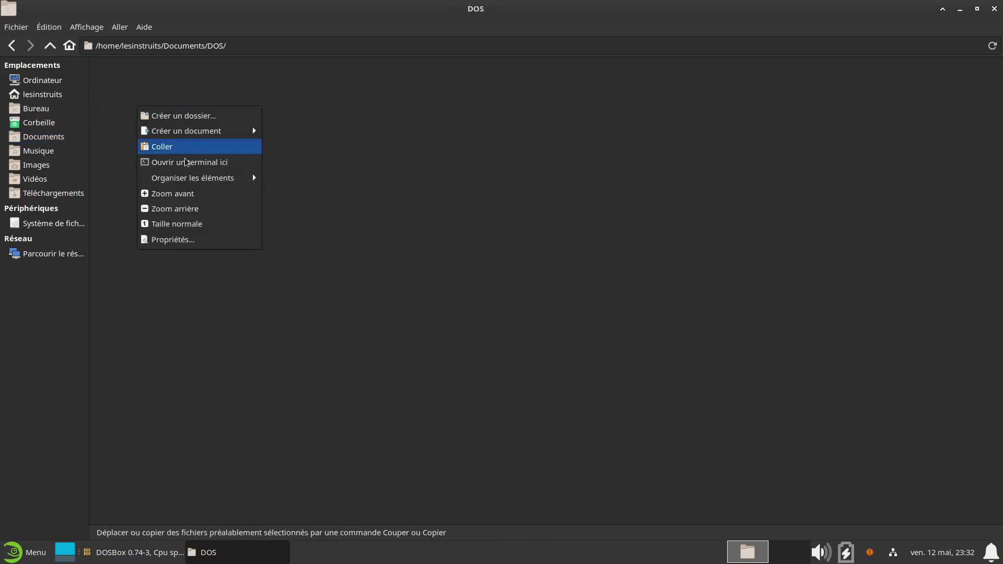
{"action": "left_click", "coordinate": [163, 144]}
{"action": "left_click", "coordinate": [294, 186]}
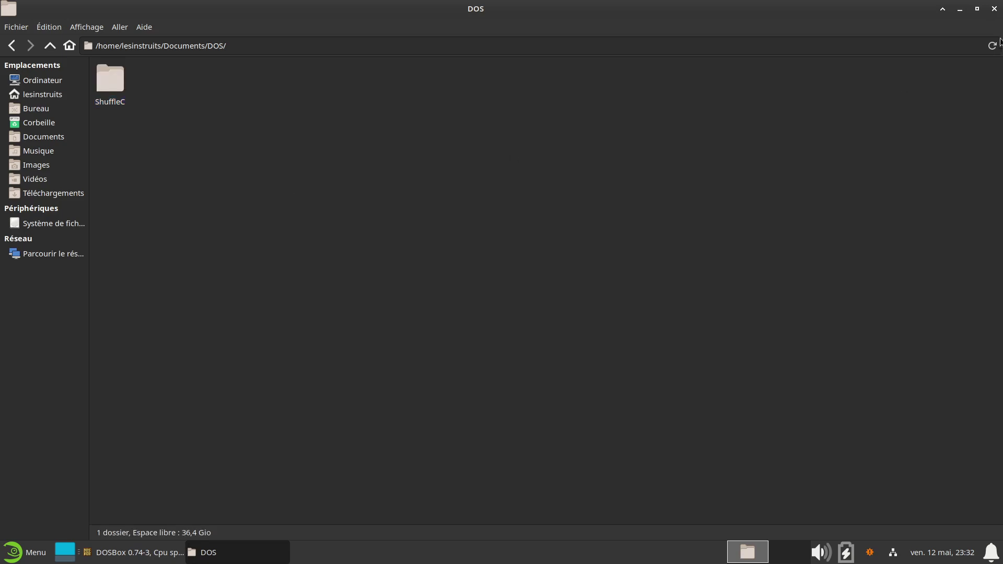
{"action": "left_click", "coordinate": [994, 8]}
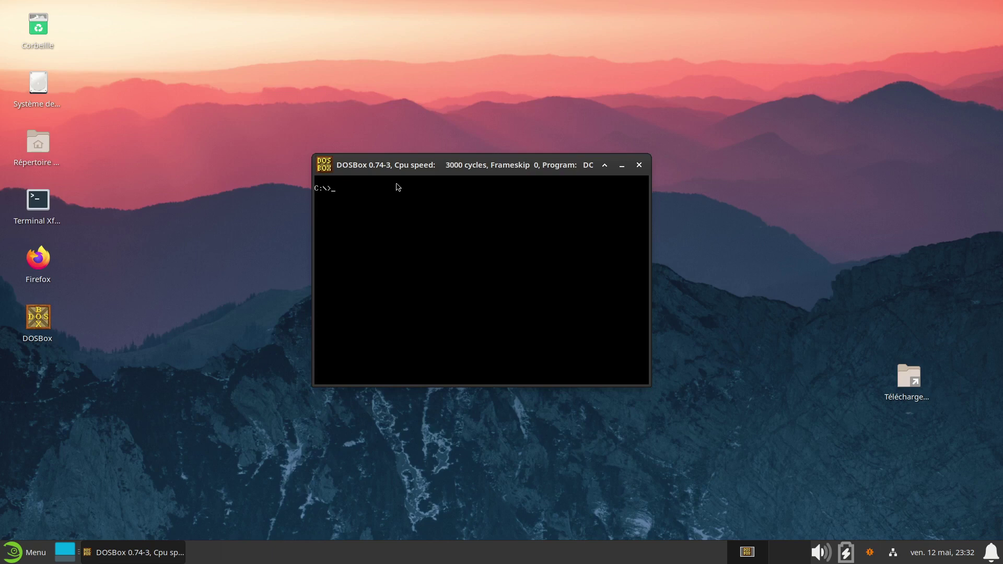
- List the C drive's contents in DOSBox, restart DOSBox to reload the drive, and list the contents again
{"action": "type", "text": "dir"}
{"action": "key", "text": "Return"}
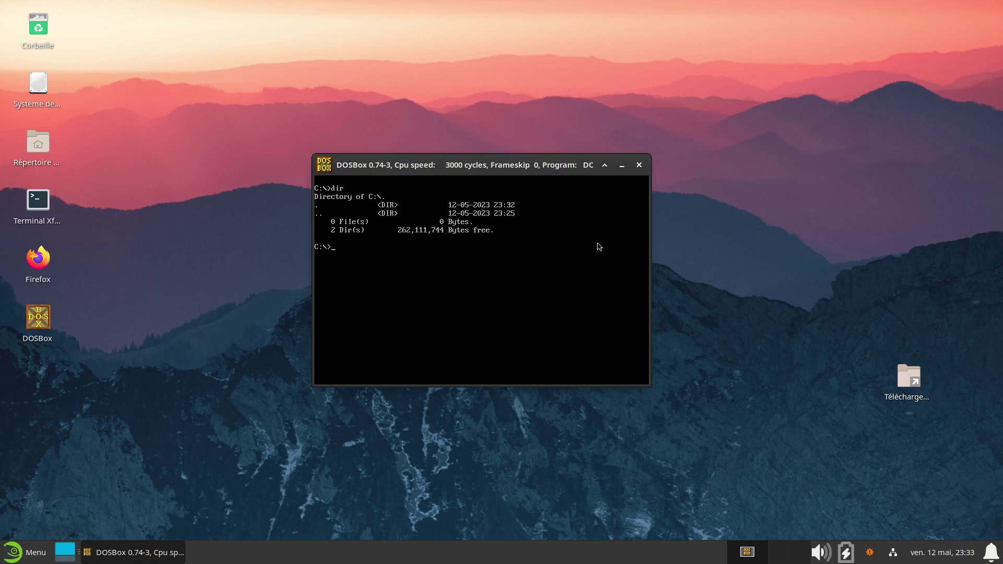
{"action": "left_click", "coordinate": [639, 166]}
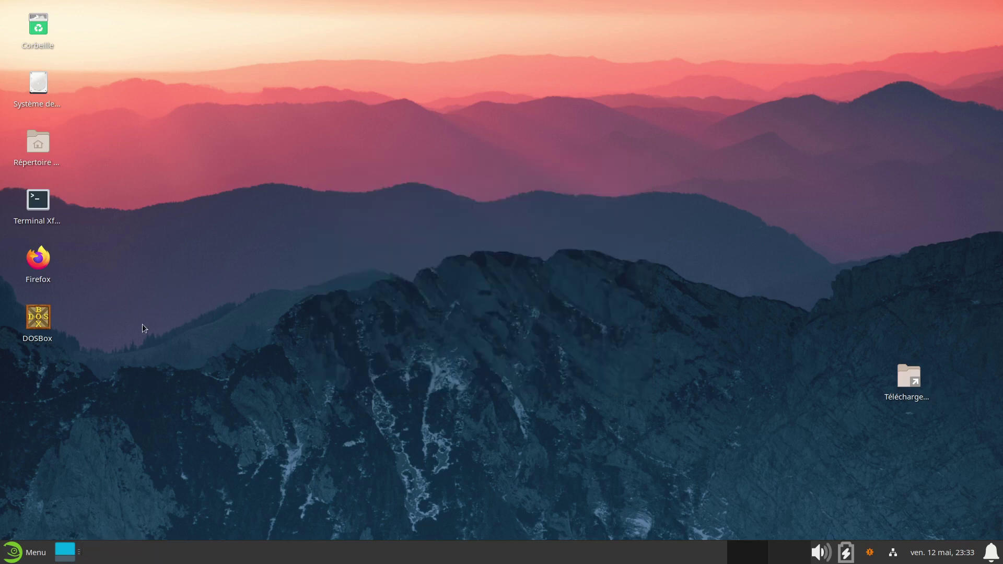
{"action": "double_click", "coordinate": [45, 321]}
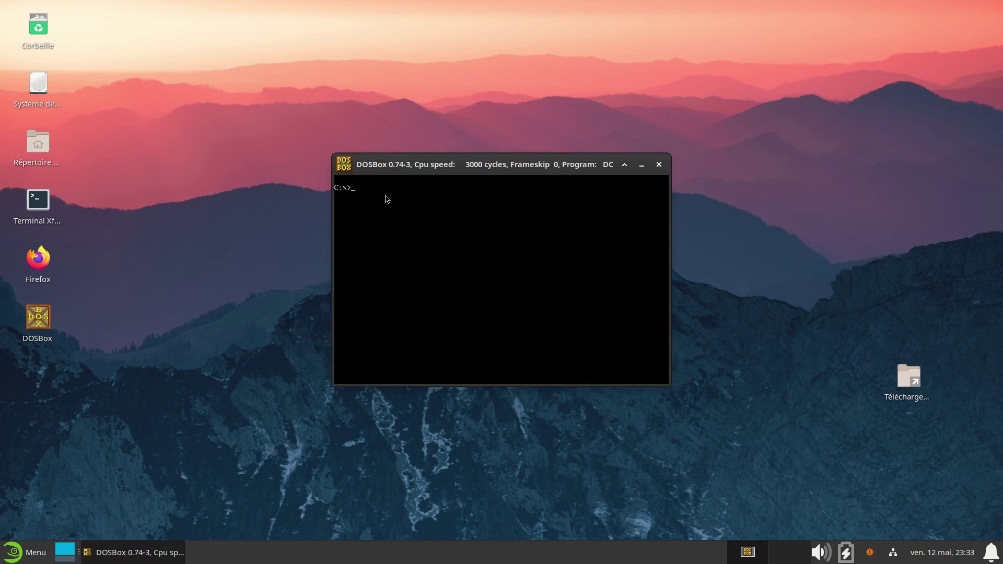
{"action": "type", "text": "dir"}
{"action": "key", "text": "Return"}
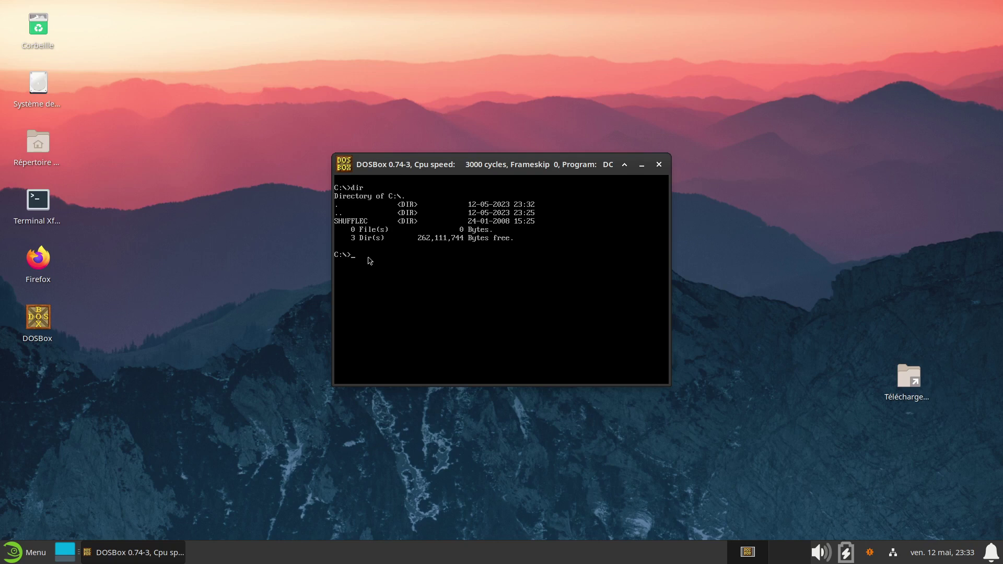
- Change to the shufflec directory on the C drive and list its files
{"action": "type", "text": "cd shufflec"}
{"action": "key", "text": "Return"}
{"action": "key", "text": "Return"}
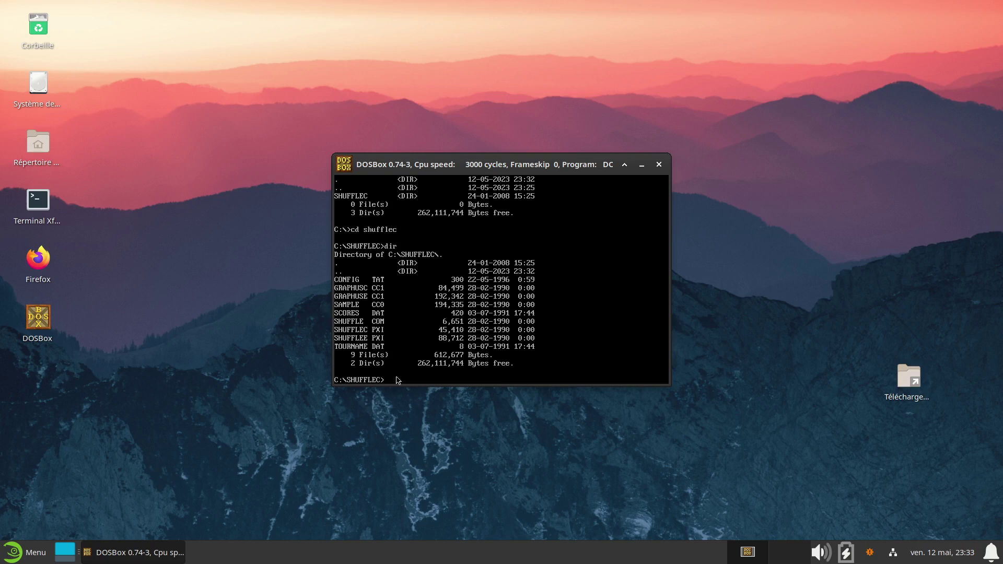
- Run shuffle.com, start the game from the Shufflepuck Cafe main menu, and continue past the title screen
{"action": "type", "text": "shuffle.com"}
{"action": "key", "text": "Return"}
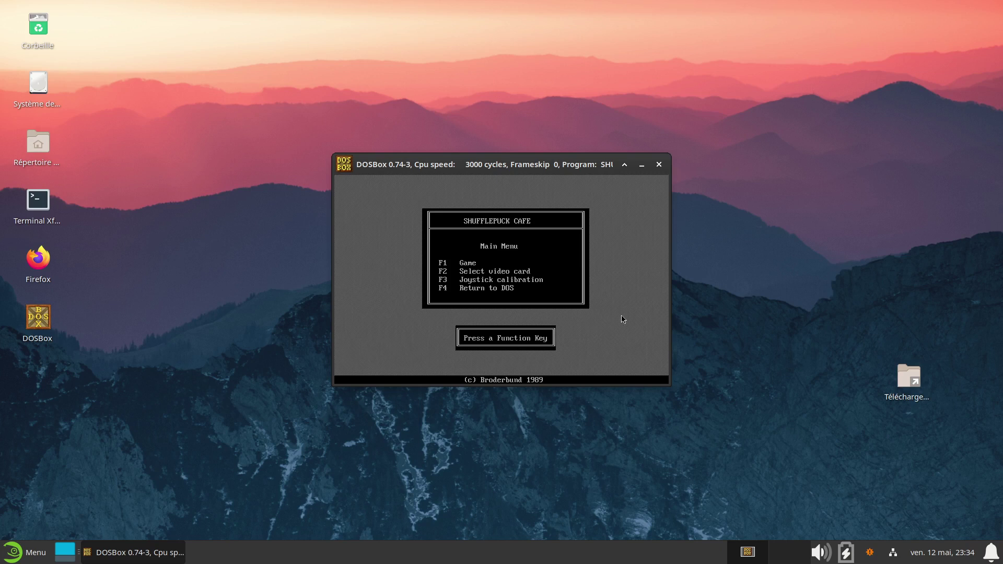
{"action": "left_click_drag", "start_coordinate": [560, 273], "coordinate": [540, 240]}
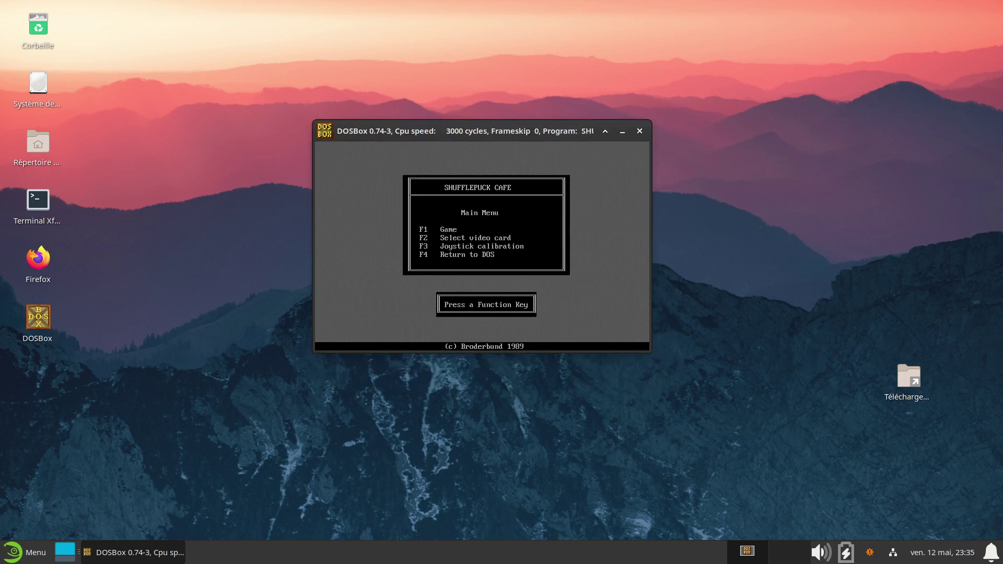
{"action": "key", "text": "F1"}
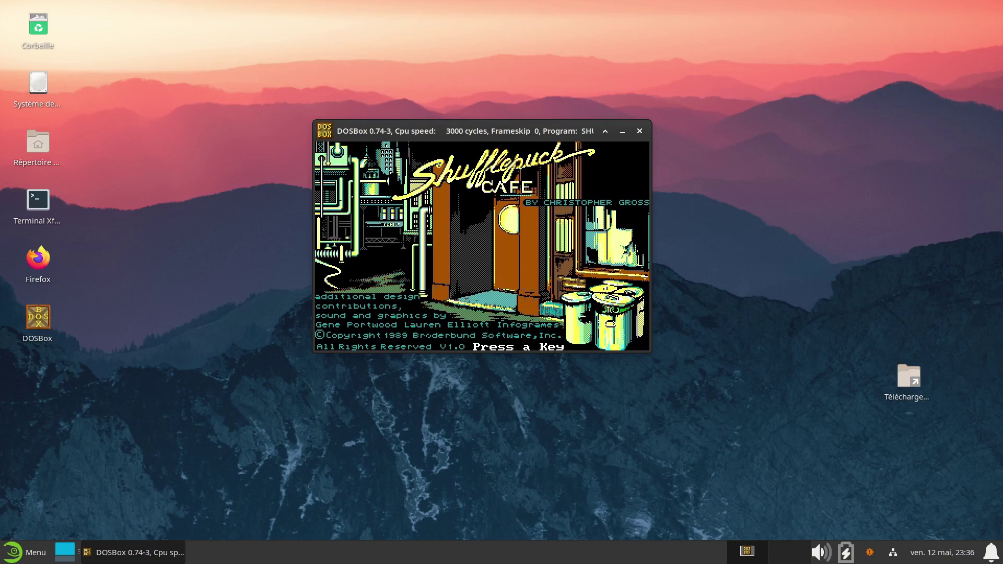
{"action": "key", "text": "Return"}
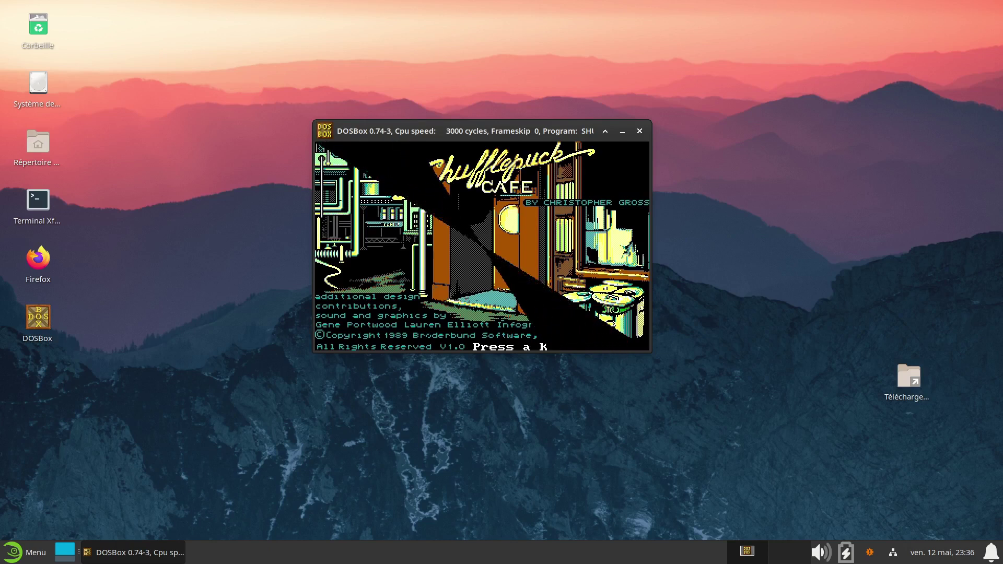